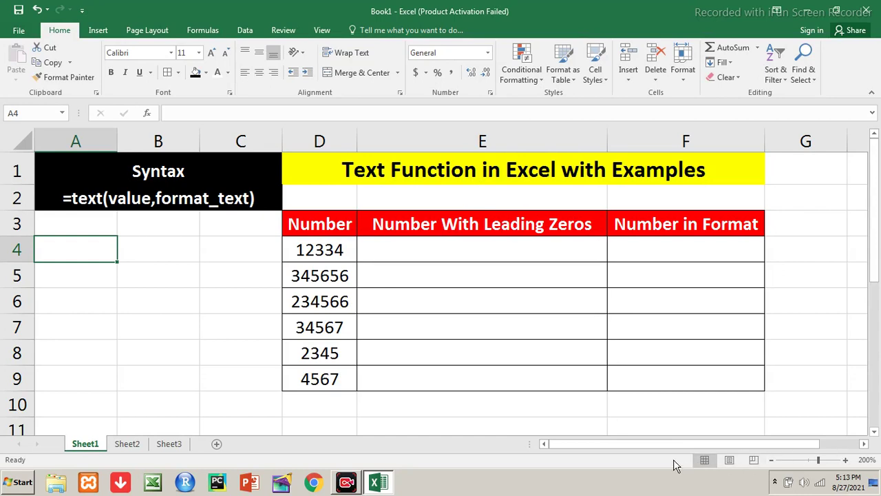
# Review the sheet title, the TEXT syntax in A2 and the numbers in column D.
pyautogui.click(474, 173)
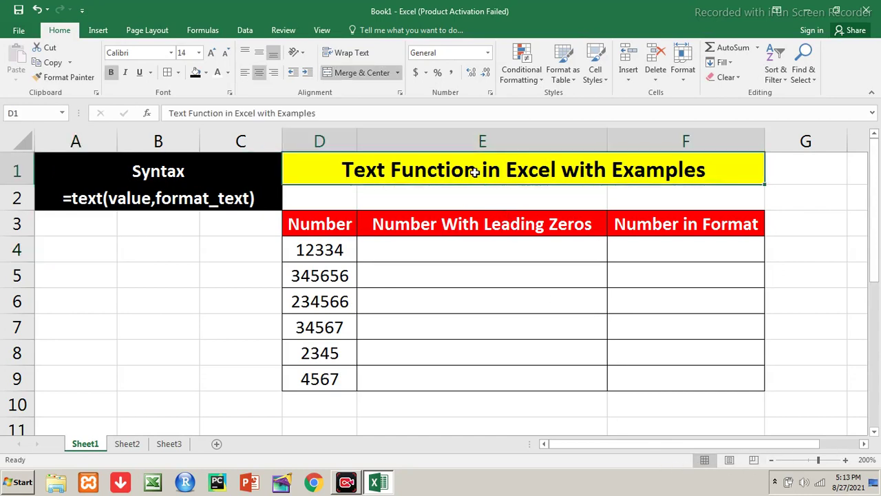
pyautogui.press('Left')
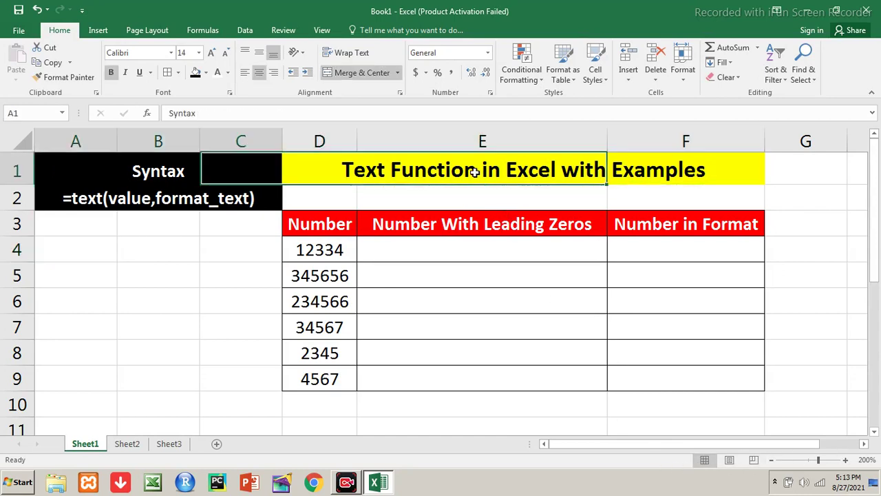
pyautogui.press('Down')
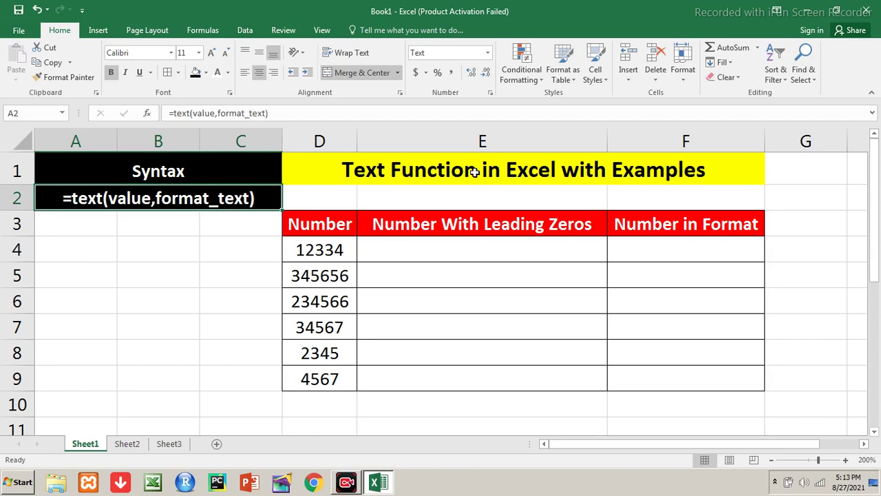
pyautogui.press('Down')
pyautogui.press('Down')
pyautogui.press('Right')
pyautogui.hotkey('shift', 'Down')
pyautogui.hotkey('shift', 'Down')
pyautogui.hotkey('shift', 'Down')
pyautogui.hotkey('shift', 'Down')
pyautogui.hotkey('shift', 'Down')
pyautogui.press('Up')
pyautogui.press('Down')
pyautogui.press('Right')
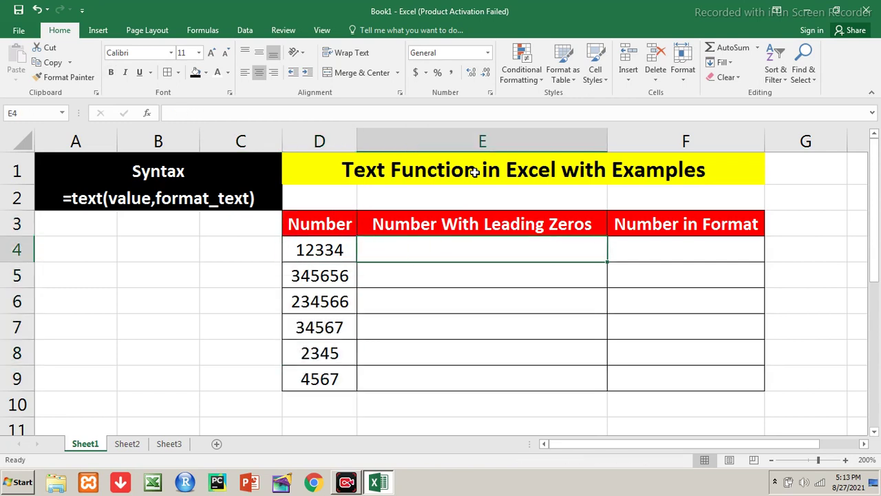
# Enter =TEXT(D4,"000000000") in E4 so 12334 shows as 000012334.
pyautogui.write('=t')
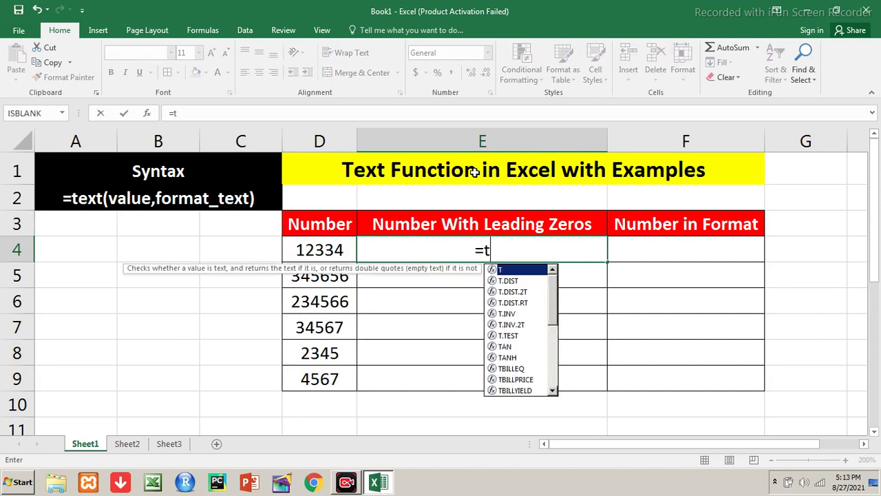
pyautogui.write('ext(')
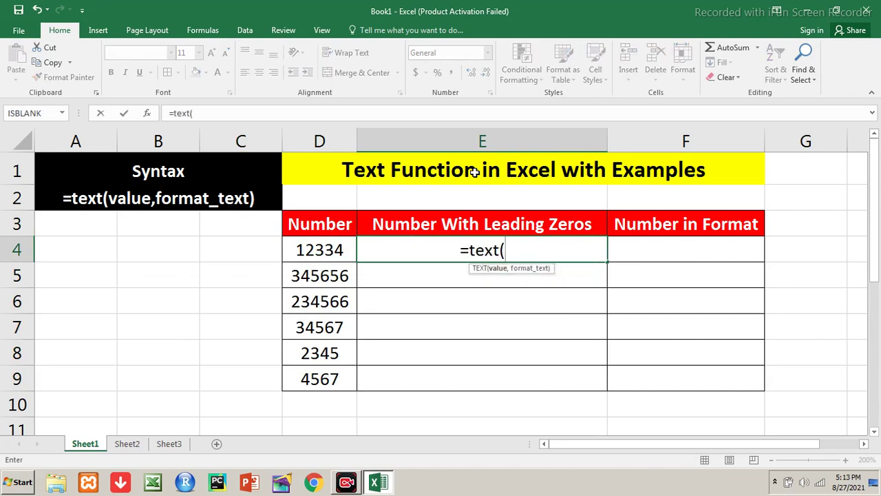
pyautogui.click(333, 249)
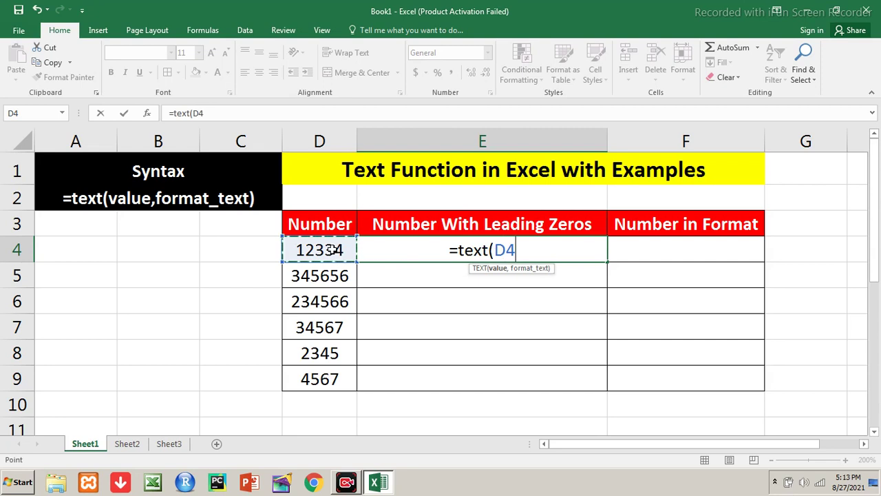
pyautogui.write(',')
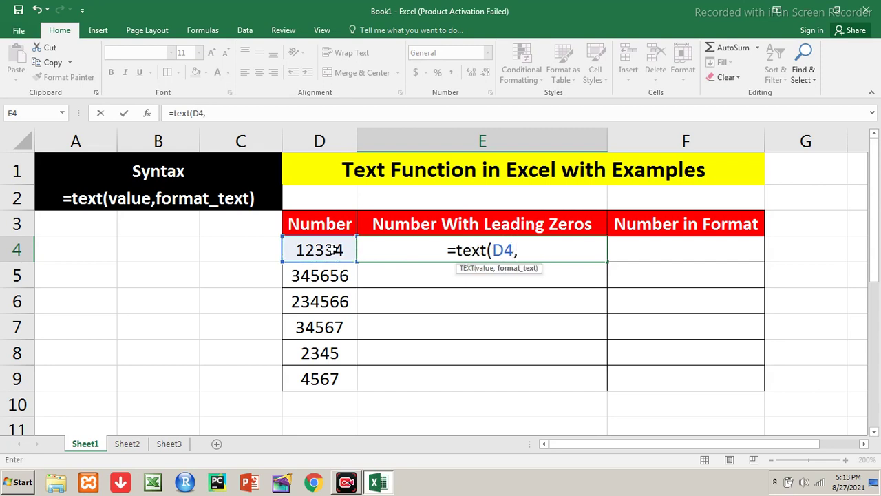
pyautogui.write('"')
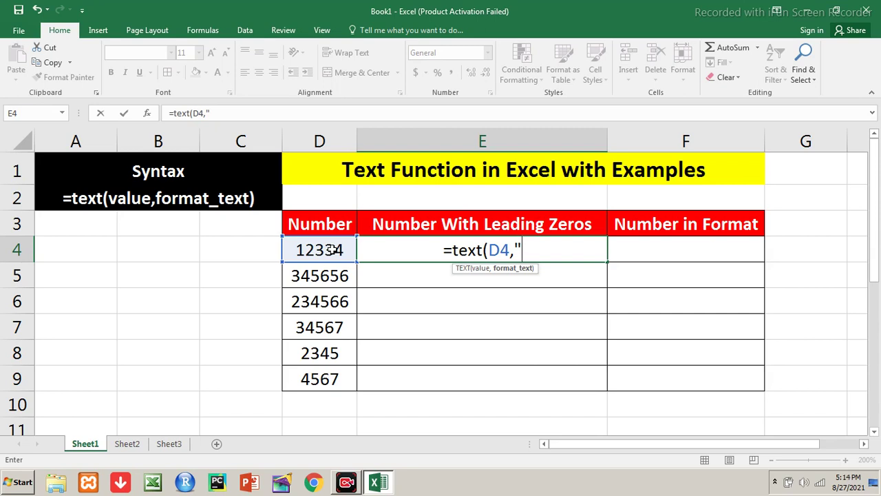
pyautogui.write('000000000')
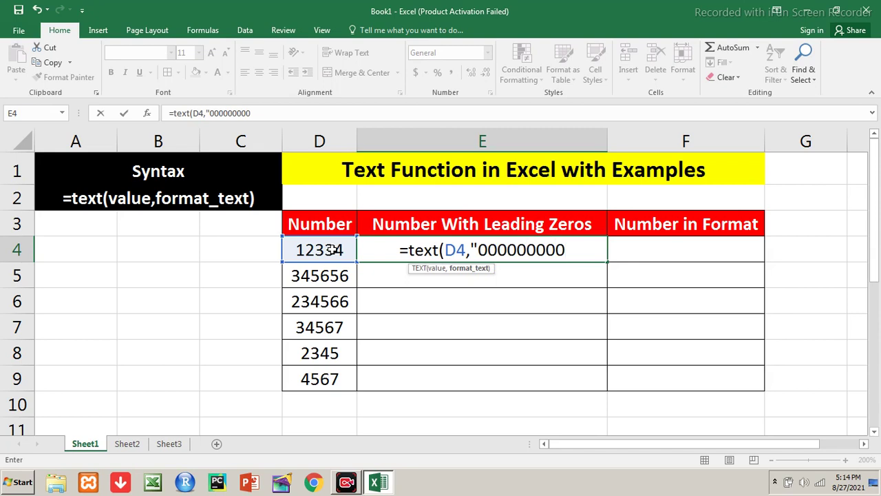
pyautogui.write('")')
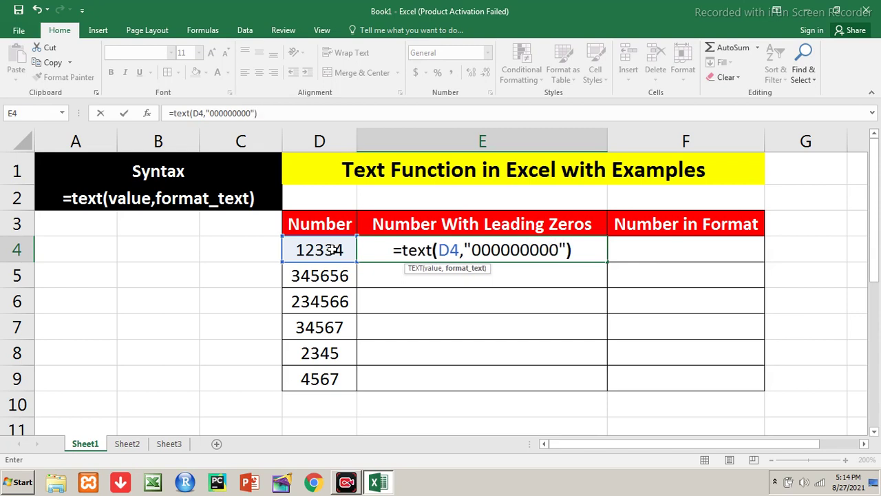
pyautogui.press('Return')
pyautogui.press('Up')
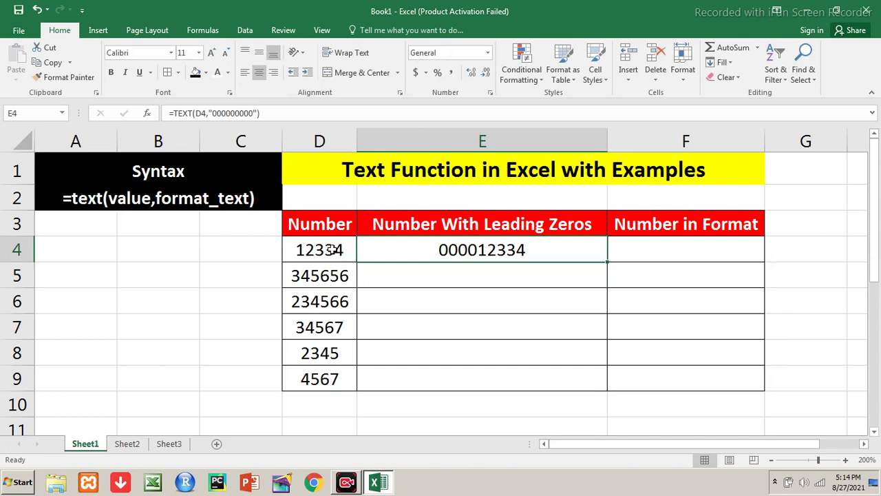
pyautogui.hotkey('shift', 'Down')
pyautogui.hotkey('shift', 'Down')
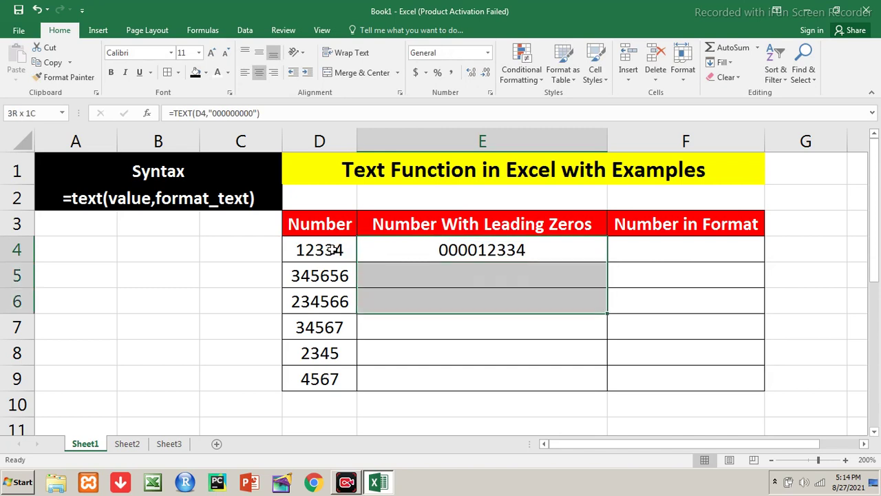
# Fill the nine-digit leading-zero formula from E4 down to E9.
pyautogui.hotkey('shift', 'Down')
pyautogui.hotkey('shift', 'Down')
pyautogui.hotkey('shift', 'Down')
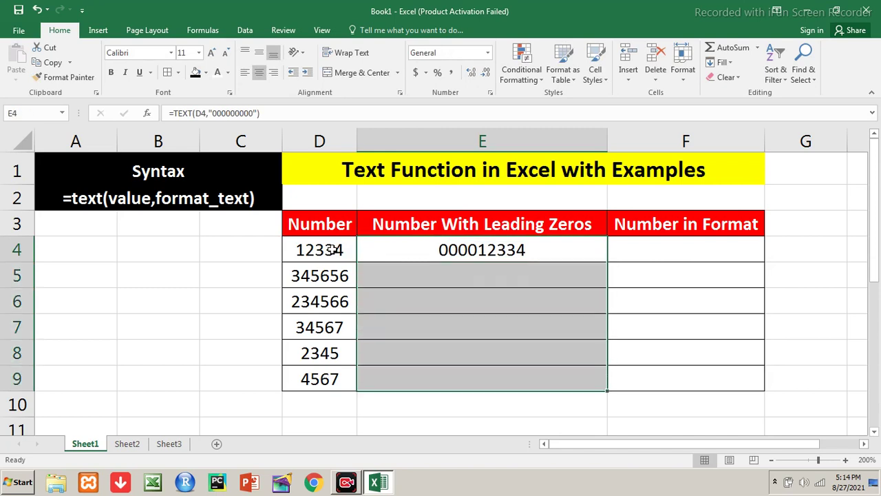
pyautogui.hotkey('ctrl', 'd')
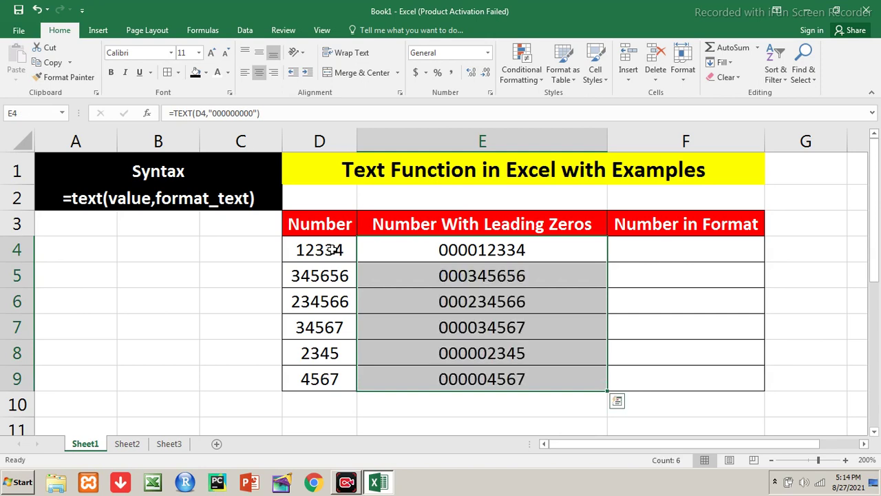
pyautogui.hotkey('shift', 'Up')
pyautogui.hotkey('shift', 'Up')
pyautogui.hotkey('shift', 'Up')
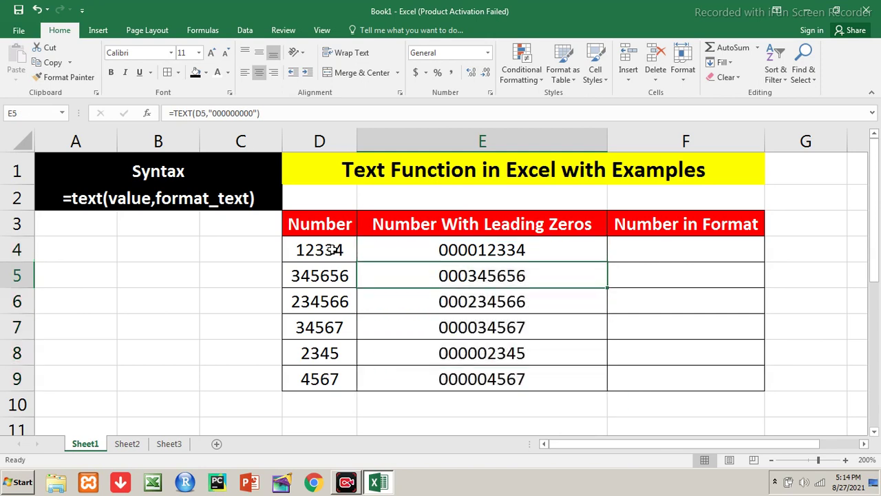
pyautogui.hotkey('shift', 'Up')
# Shorten E4's format to eight zeros and refill E4:E9, showing values like 00012334.
pyautogui.press('F2')
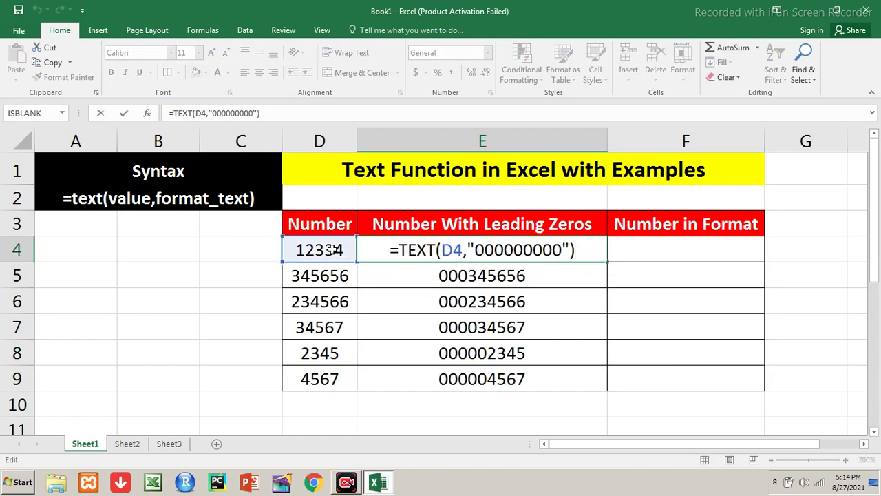
pyautogui.press('BackSpace')
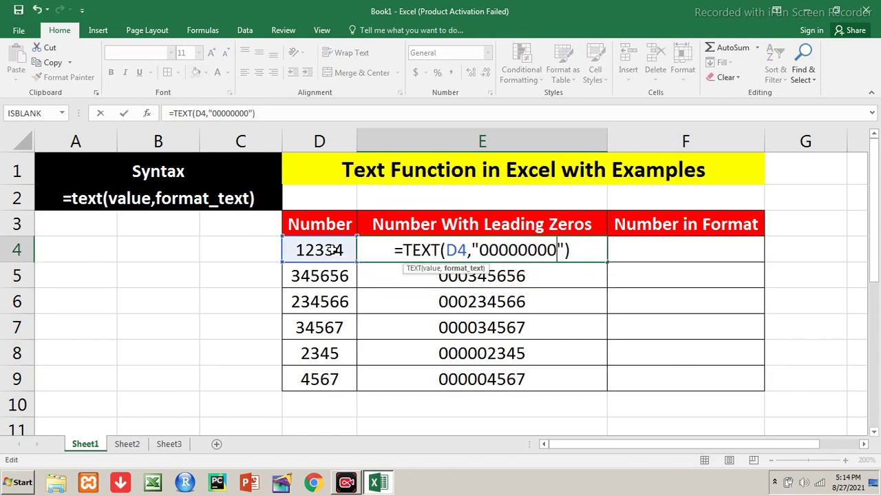
pyautogui.press('Return')
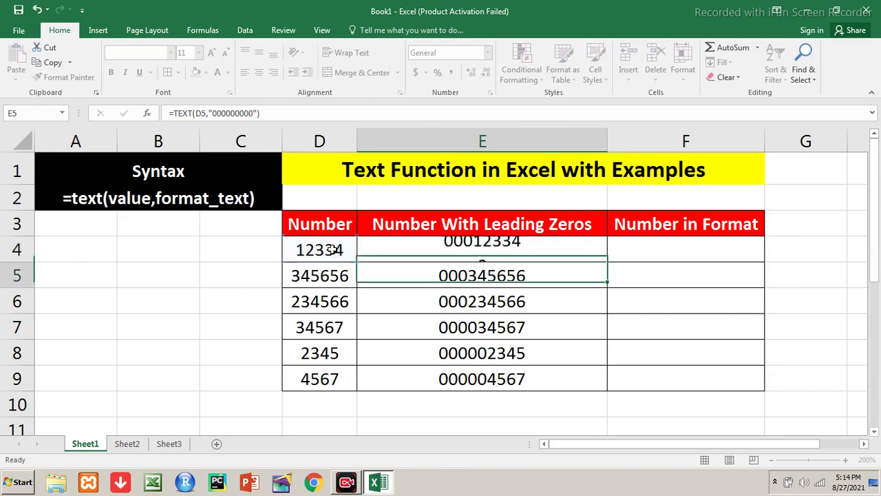
pyautogui.press('Up')
pyautogui.hotkey('shift', 'Down')
pyautogui.hotkey('shift', 'Down')
pyautogui.hotkey('shift', 'Down')
pyautogui.hotkey('shift', 'Down')
pyautogui.hotkey('shift', 'Down')
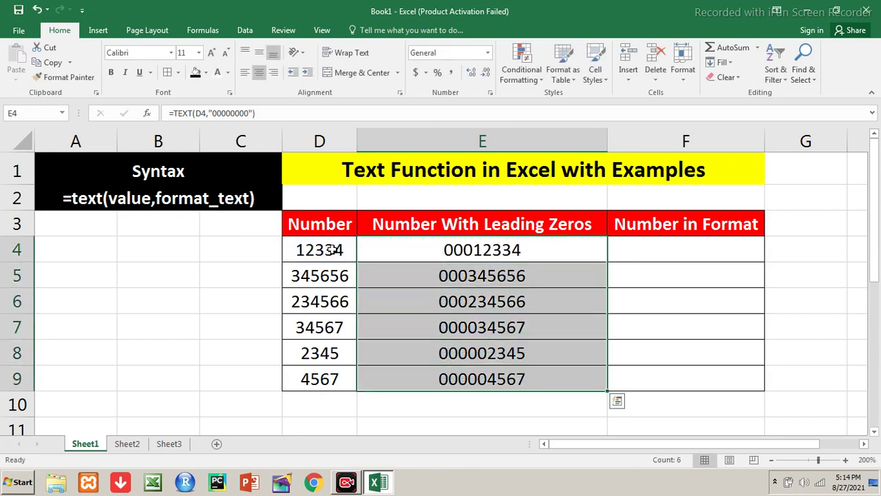
pyautogui.hotkey('ctrl', 'd')
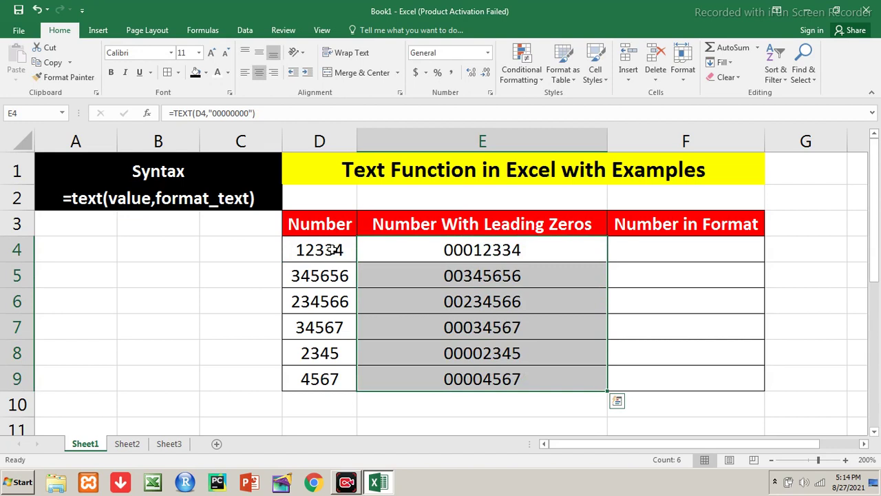
pyautogui.press('Right')
# Enter =TEXT(D4,"###,###.000") in F4 to display 12,334.000.
pyautogui.write('=')
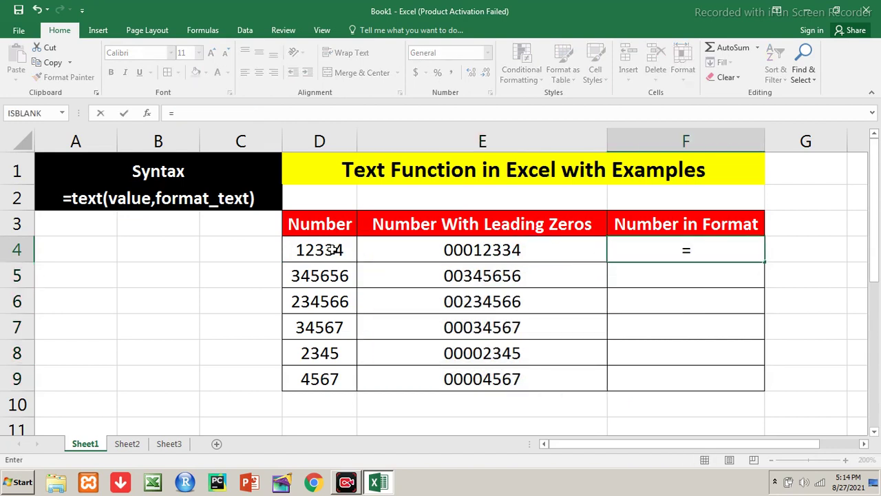
pyautogui.write('text(')
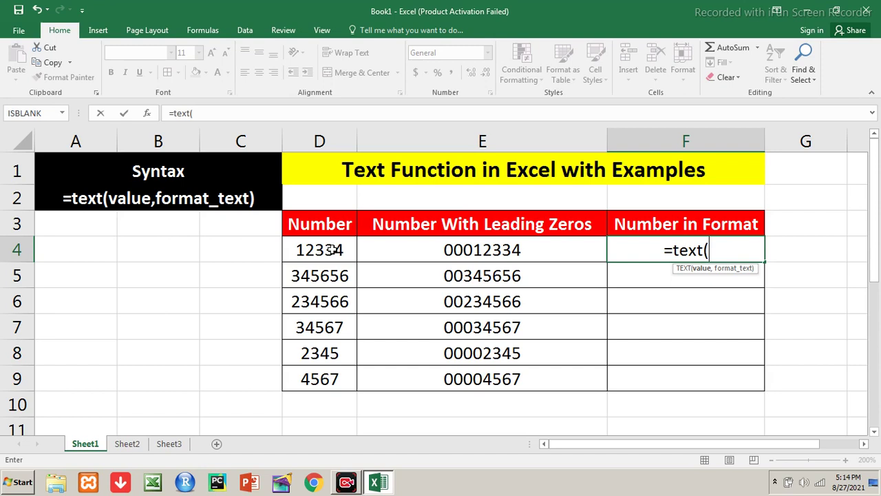
pyautogui.click(332, 250)
pyautogui.write(',')
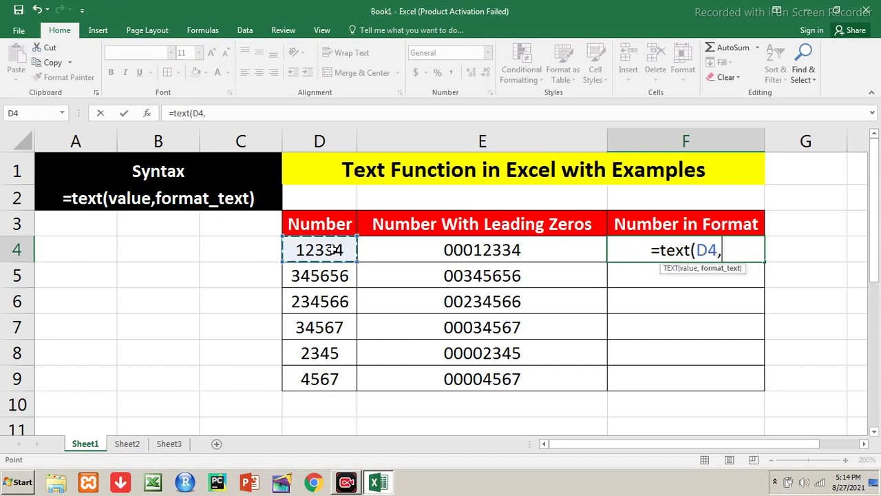
pyautogui.write('"')
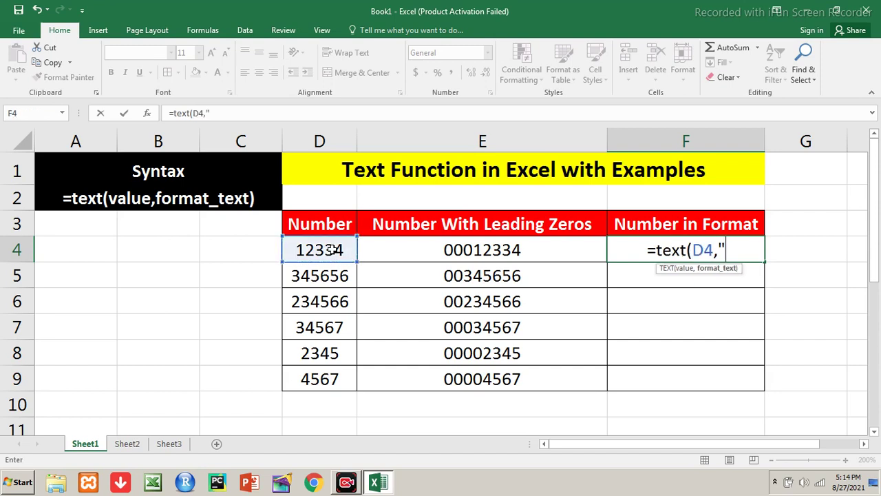
pyautogui.write('###,')
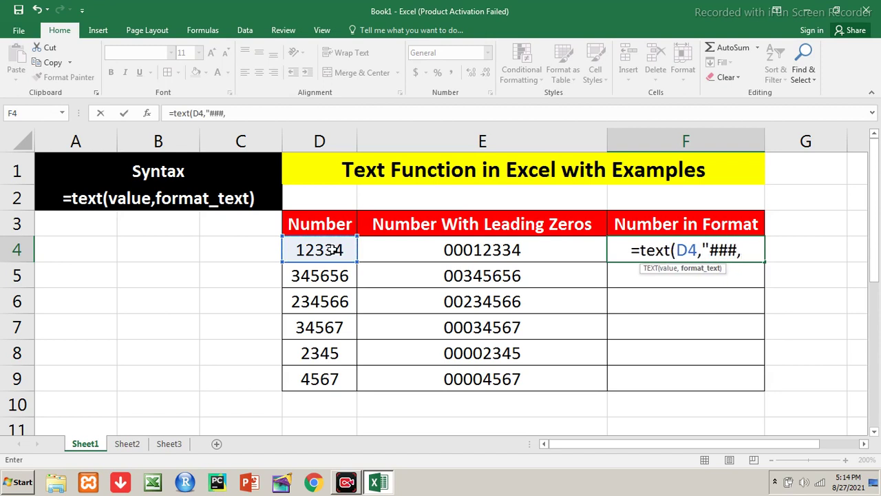
pyautogui.write('###')
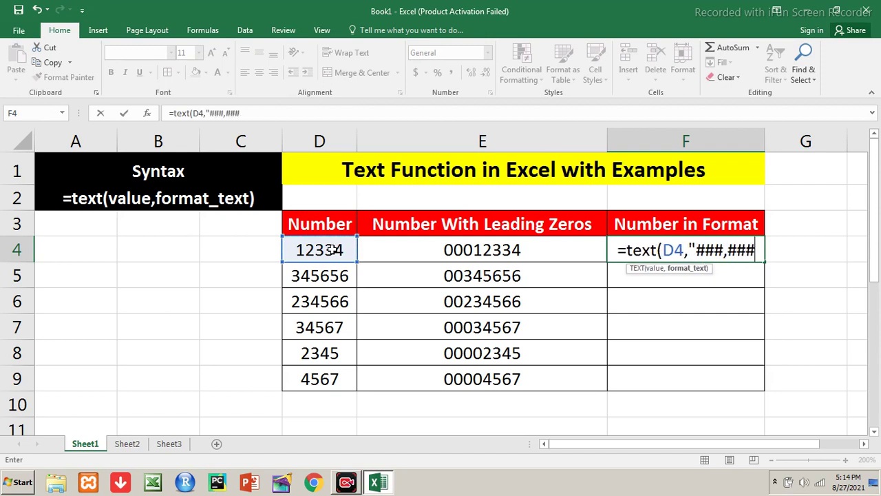
pyautogui.write('.')
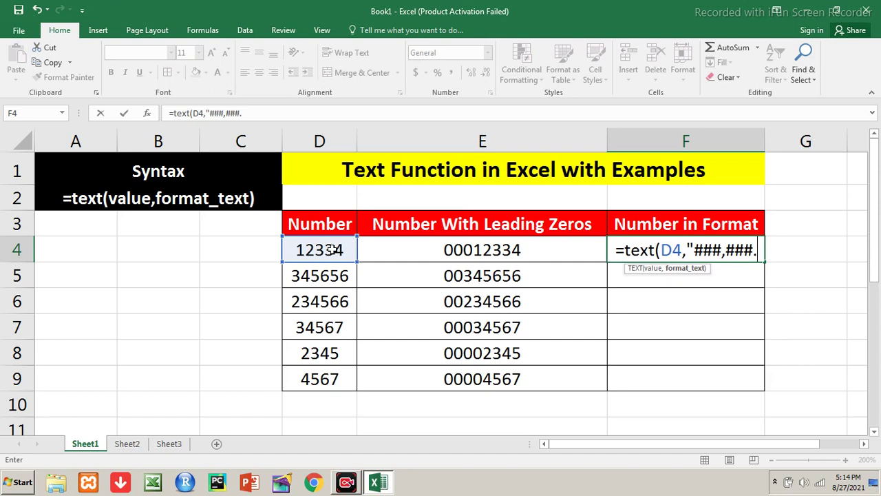
pyautogui.write('000')
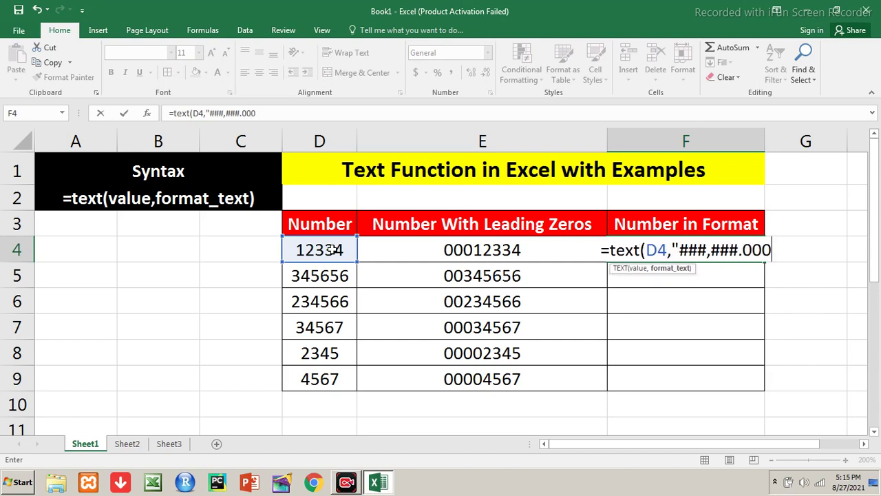
pyautogui.write('"')
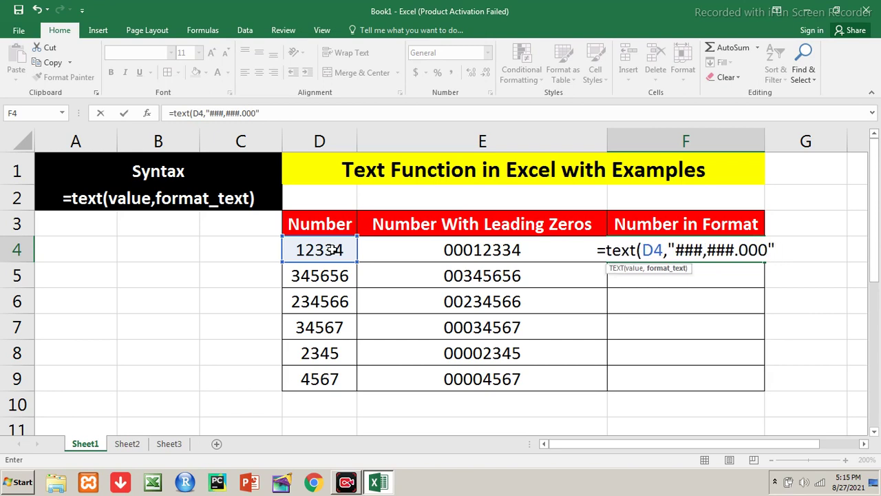
pyautogui.write(')')
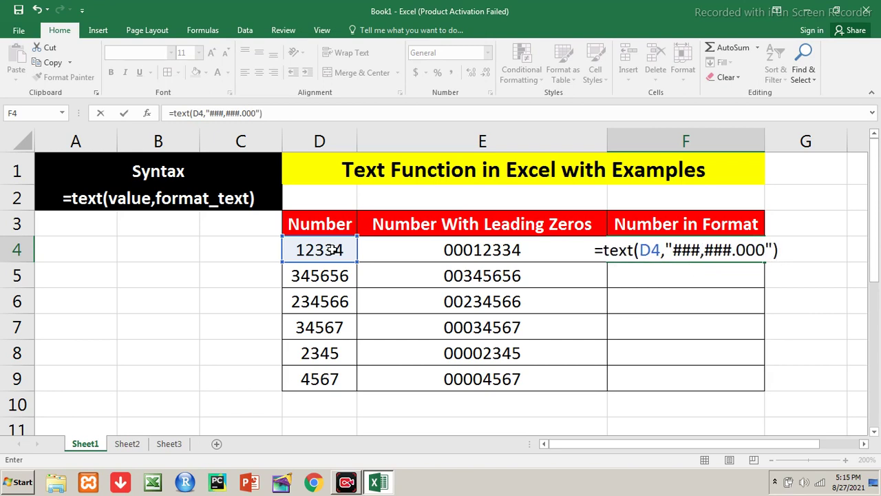
pyautogui.press('Return')
pyautogui.press('Up')
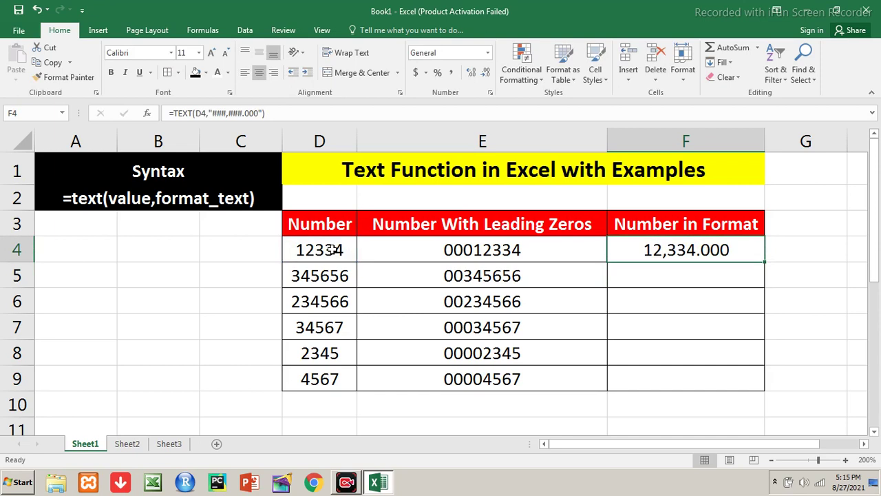
# Fill the ###,###.000 formula down F4:F9, then switch to Sheet2.
pyautogui.hotkey('shift', 'Down')
pyautogui.hotkey('shift', 'Down')
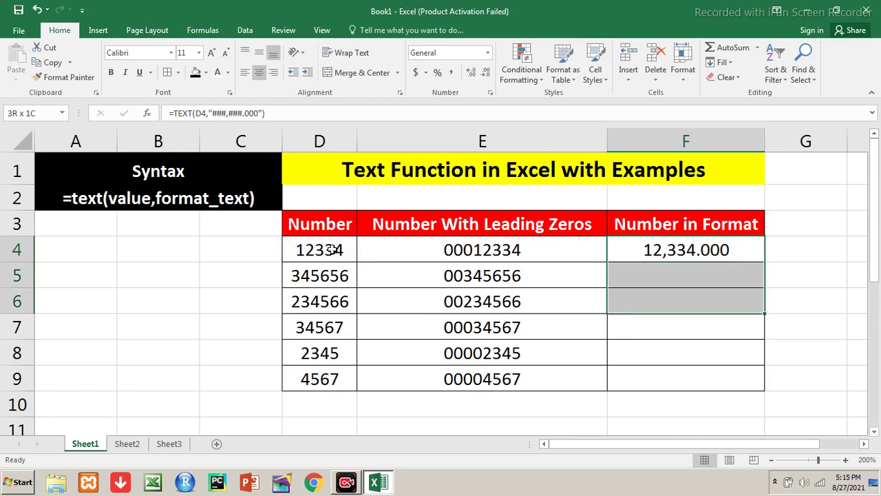
pyautogui.hotkey('shift', 'Down')
pyautogui.hotkey('shift', 'Down')
pyautogui.hotkey('shift', 'Down')
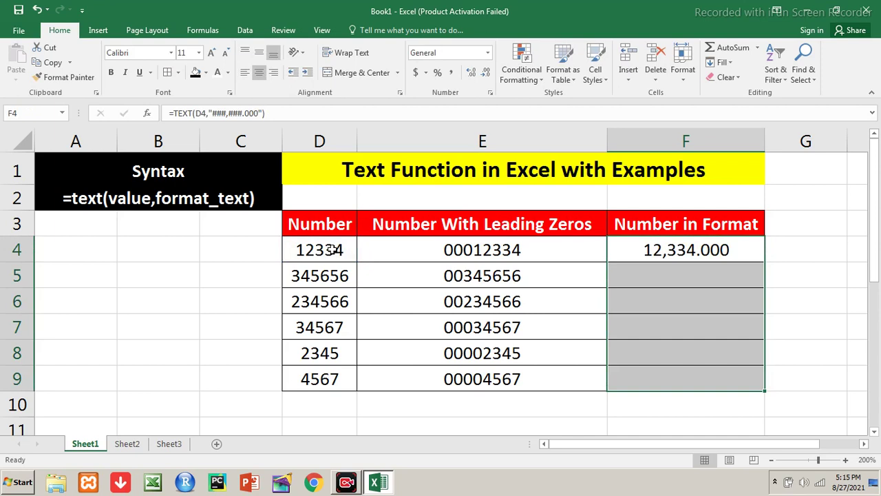
pyautogui.hotkey('ctrl', 'd')
pyautogui.hotkey('ctrl', 'q')
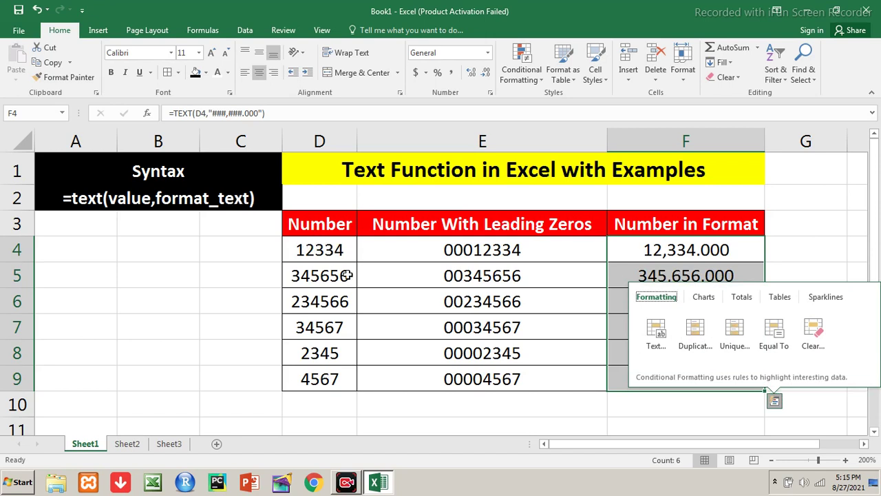
pyautogui.click(348, 276)
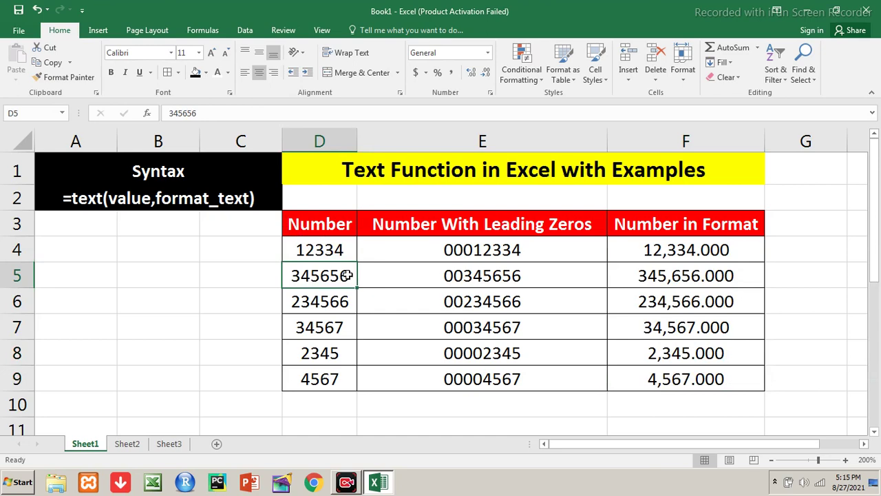
pyautogui.click(134, 441)
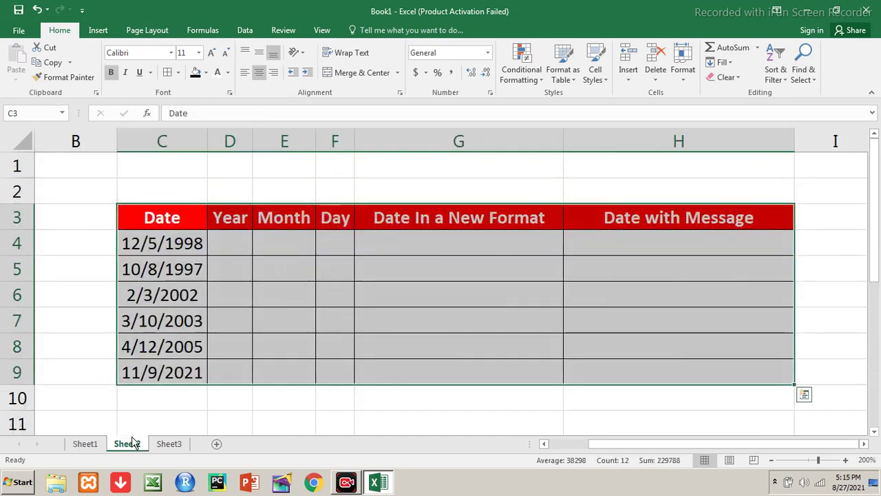
# Enter =TEXT(C4,"yy") in D4 beside the first date, 12/5/1998.
pyautogui.click(177, 243)
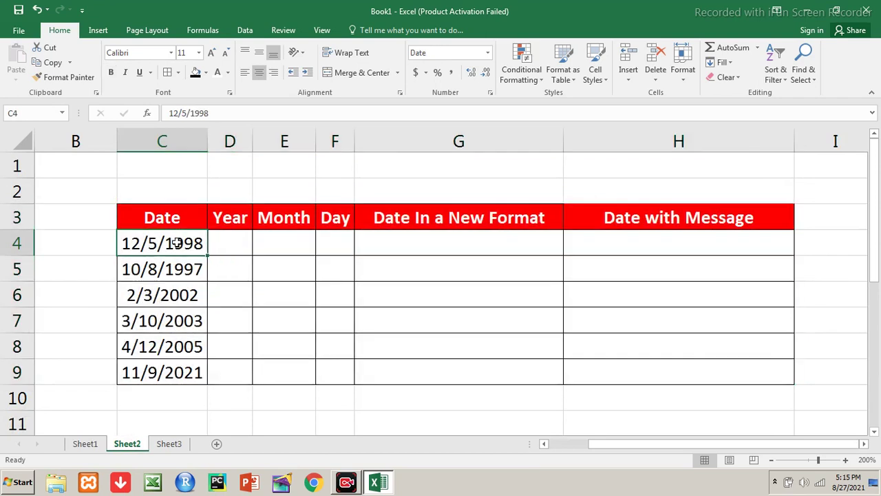
pyautogui.press('Right')
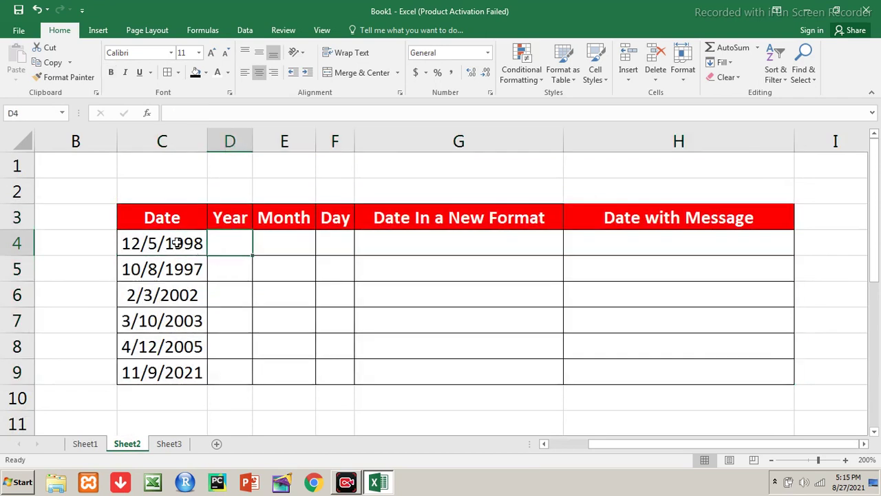
pyautogui.write('=')
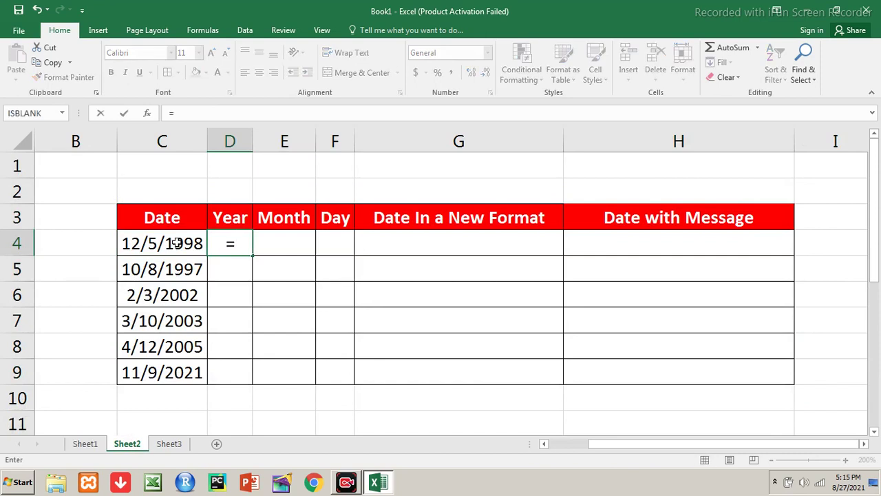
pyautogui.write('text')
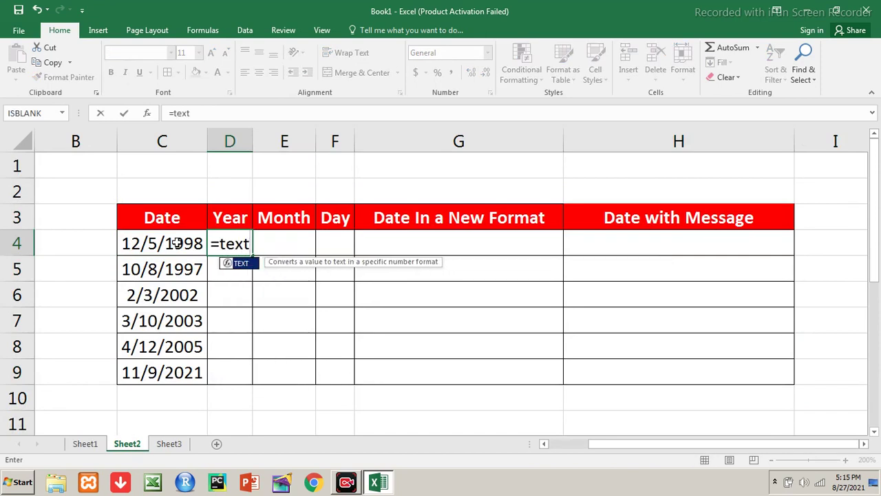
pyautogui.write('(c4,')
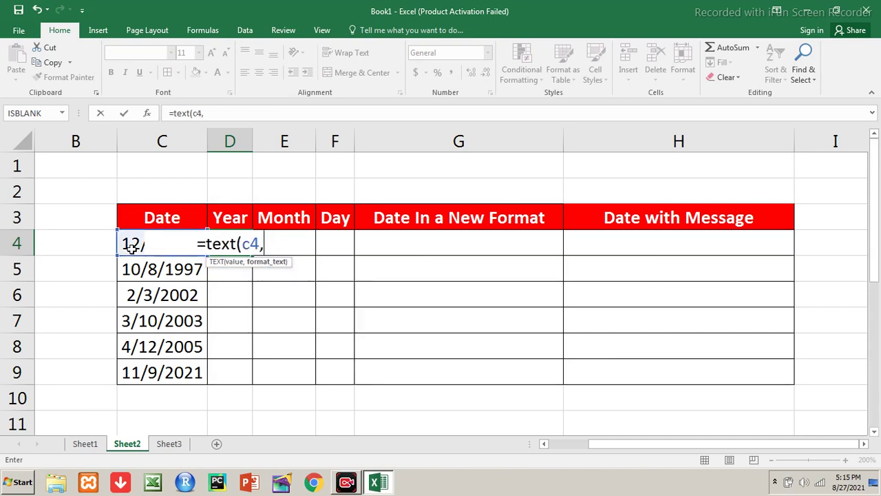
pyautogui.write('"')
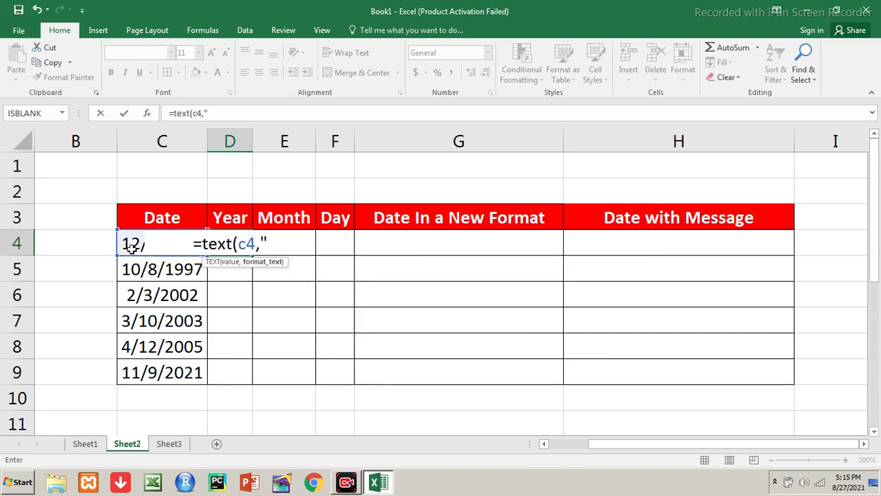
pyautogui.write('yy"')
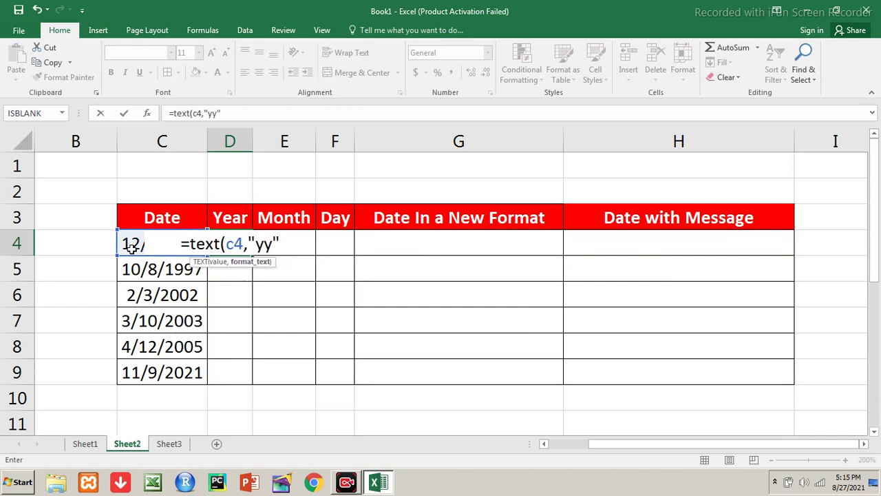
pyautogui.write(')')
pyautogui.press('Return')
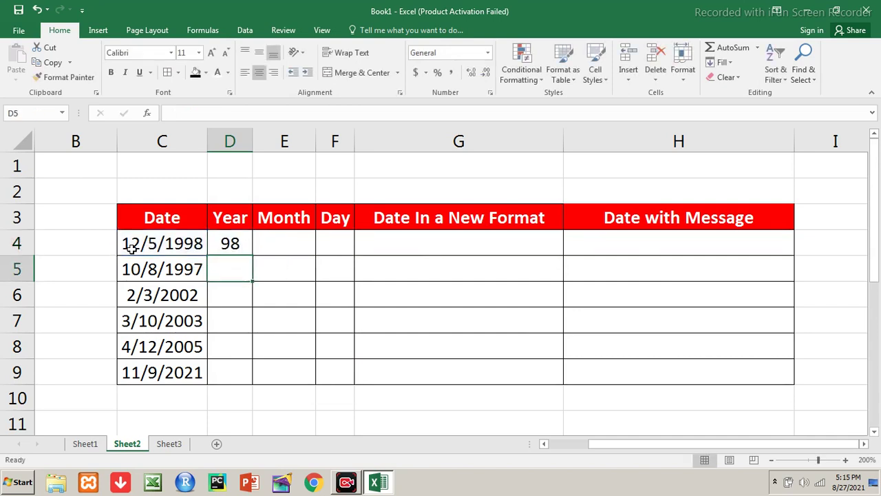
pyautogui.press('Up')
# Extend D4's year format to "yyyy" so it shows 1998.
pyautogui.press('F2')
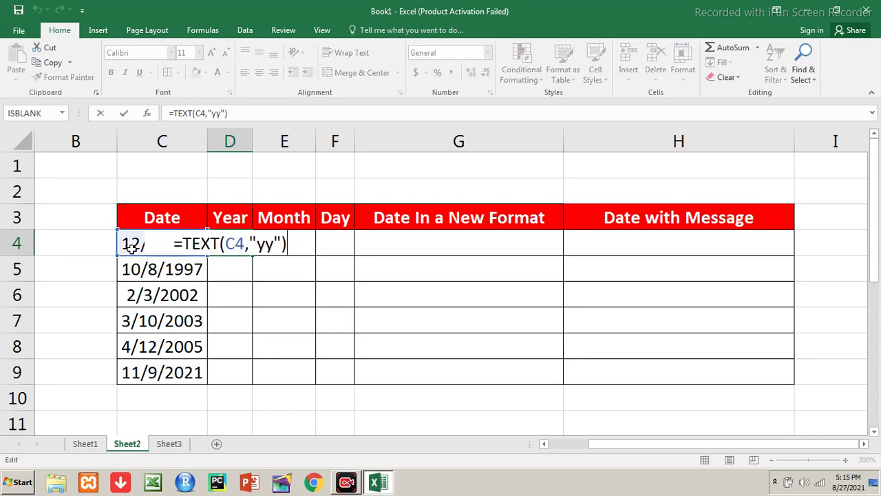
pyautogui.press('Left')
pyautogui.write('y')
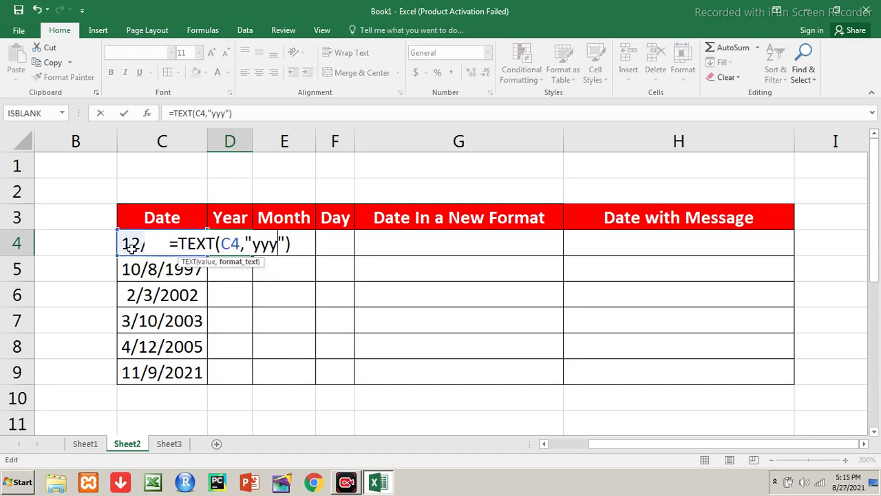
pyautogui.press('Return')
pyautogui.press('Up')
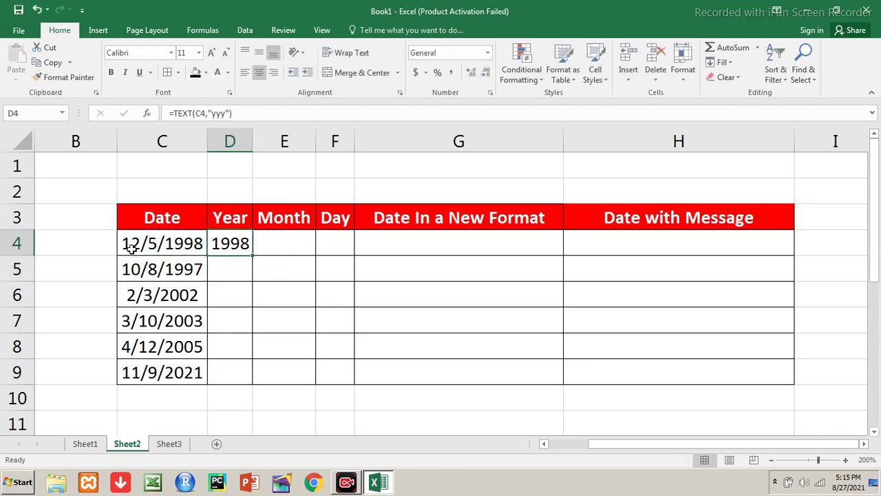
pyautogui.press('F2')
pyautogui.press('Left')
pyautogui.press('Left')
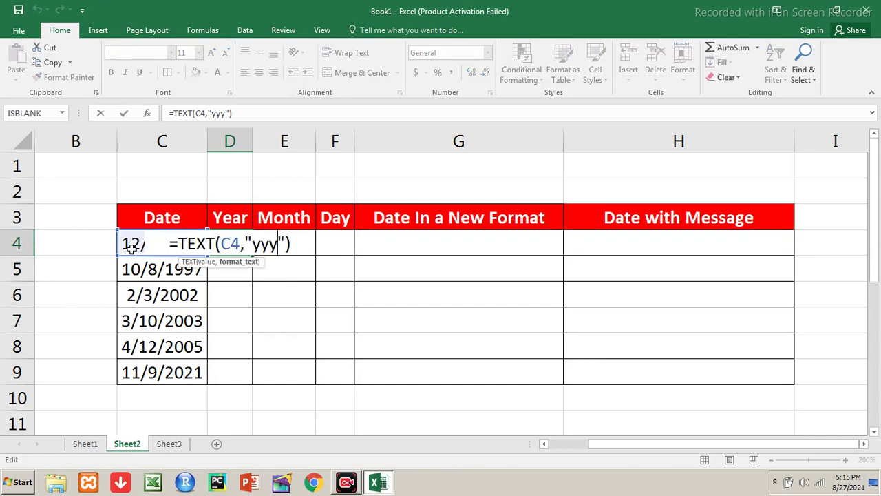
pyautogui.write('y')
pyautogui.press('Return')
pyautogui.press('Up')
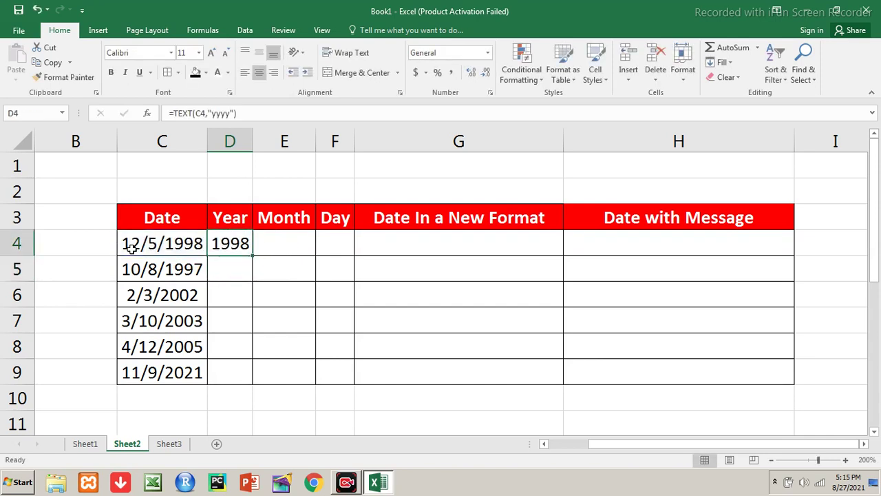
# Fill the yyyy formula down D4:D9, showing years 1998 through 2021.
pyautogui.hotkey('shift', 'Down')
pyautogui.hotkey('shift', 'Down')
pyautogui.hotkey('shift', 'Down')
pyautogui.hotkey('shift', 'Down')
pyautogui.hotkey('shift', 'Down')
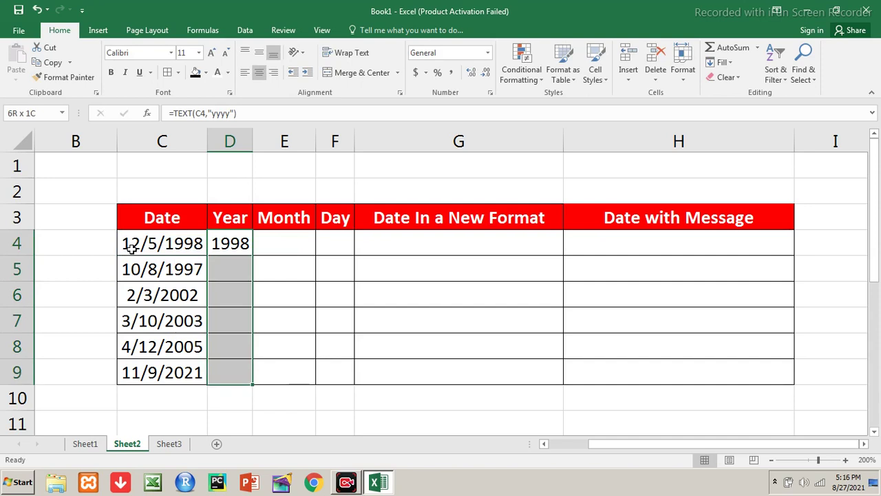
pyautogui.hotkey('ctrl', 'd')
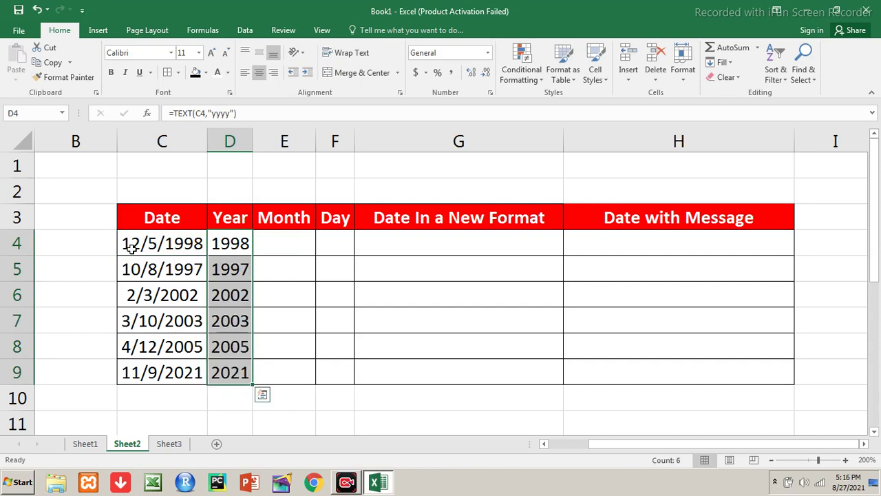
pyautogui.hotkey('shift', 'Up')
pyautogui.hotkey('shift', 'Up')
pyautogui.hotkey('shift', 'Up')
pyautogui.press('Right')
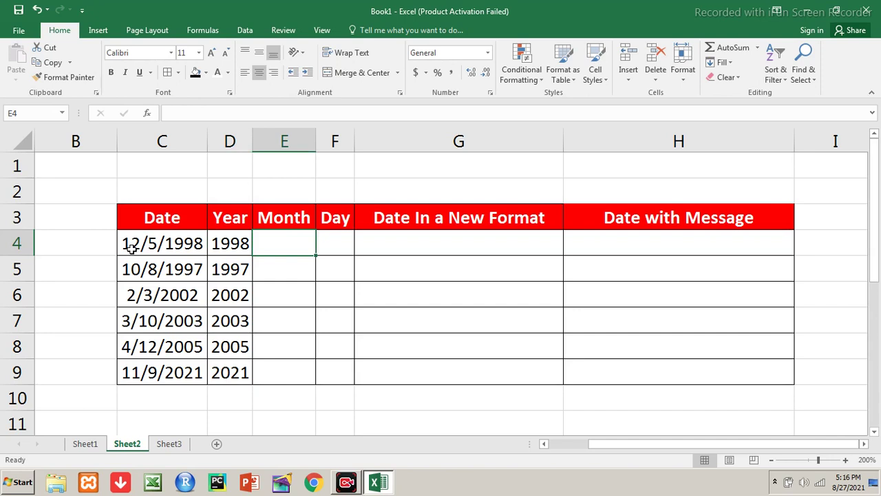
# Enter =TEXT(C4,"m") in E4 for the first date's month.
pyautogui.write('=')
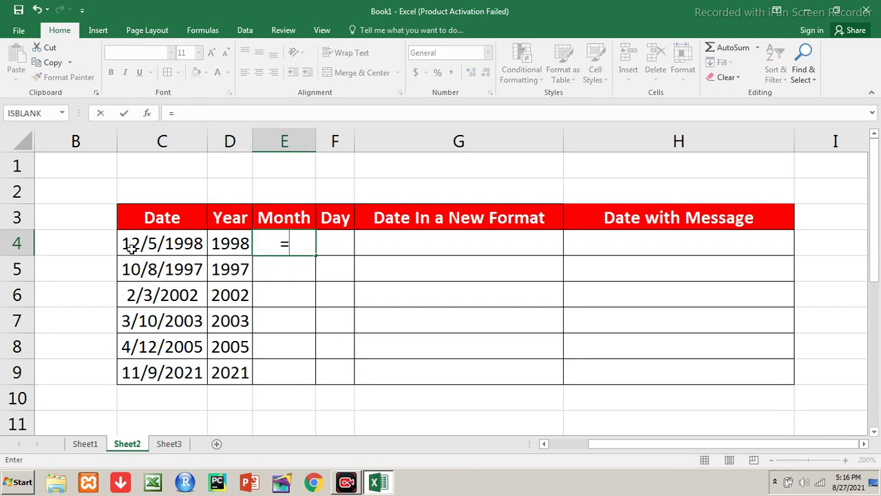
pyautogui.write('text(')
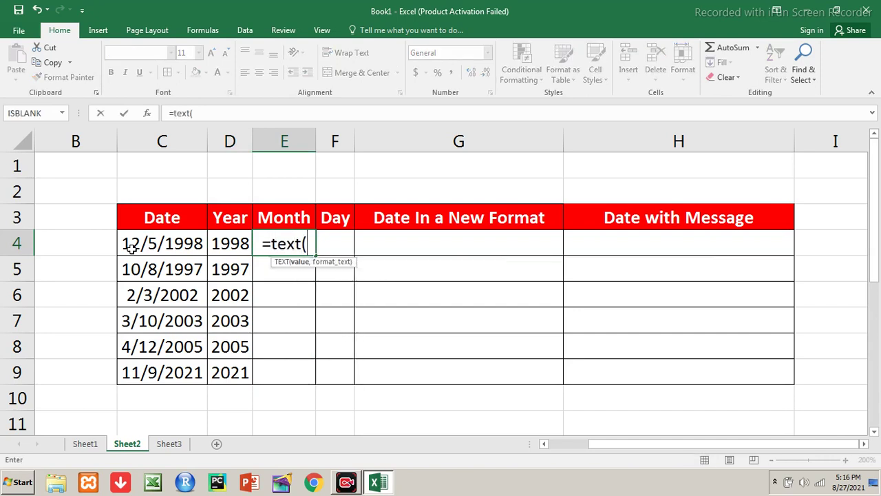
pyautogui.write('c4,"')
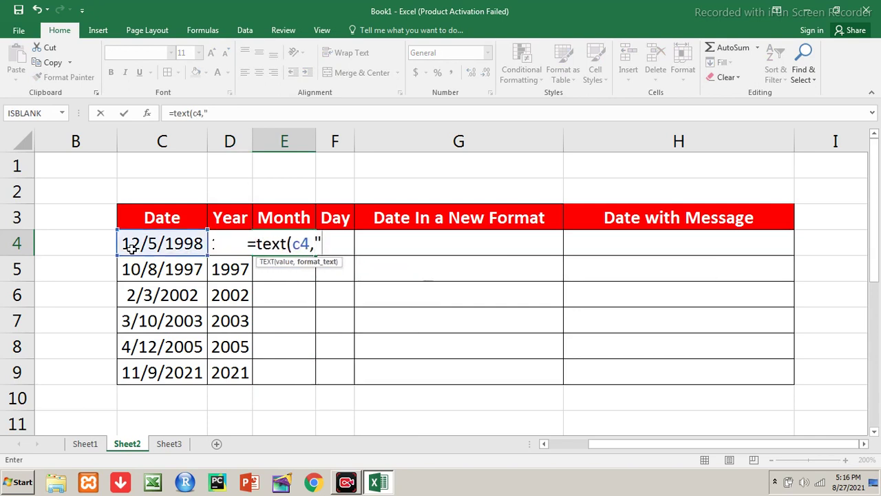
pyautogui.write('m")')
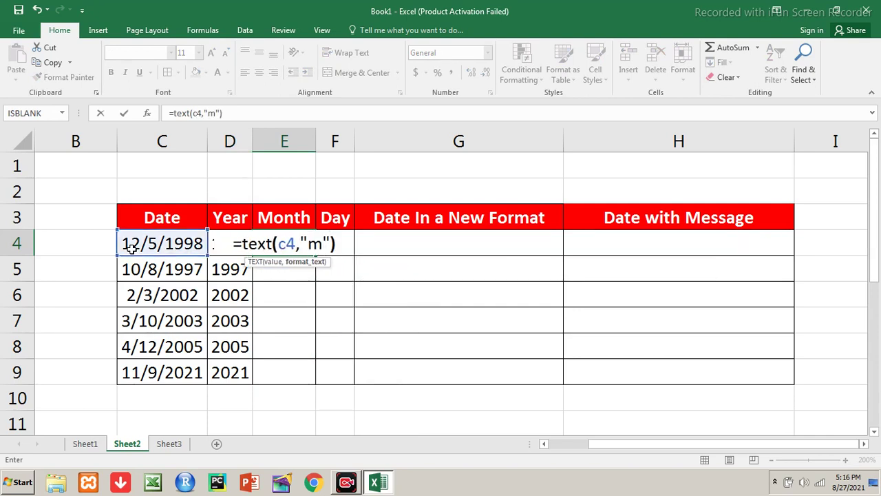
pyautogui.press('Return')
pyautogui.press('Up')
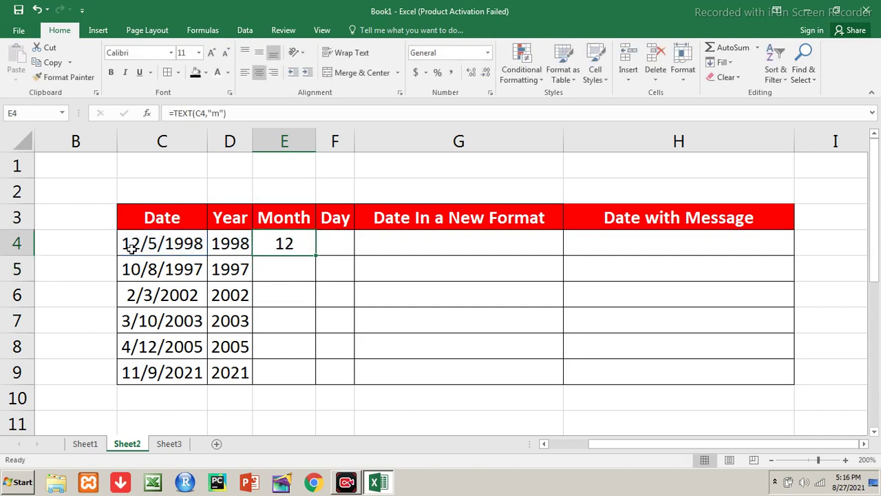
pyautogui.hotkey('shift', 'Down')
pyautogui.hotkey('shift', 'Down')
pyautogui.hotkey('shift', 'Down')
pyautogui.press('Up')
pyautogui.press('Down')
# Extend E4's month format through "mm" and "mmm" to "mmmm", showing December.
pyautogui.press('F2')
pyautogui.press('Left')
pyautogui.press('Left')
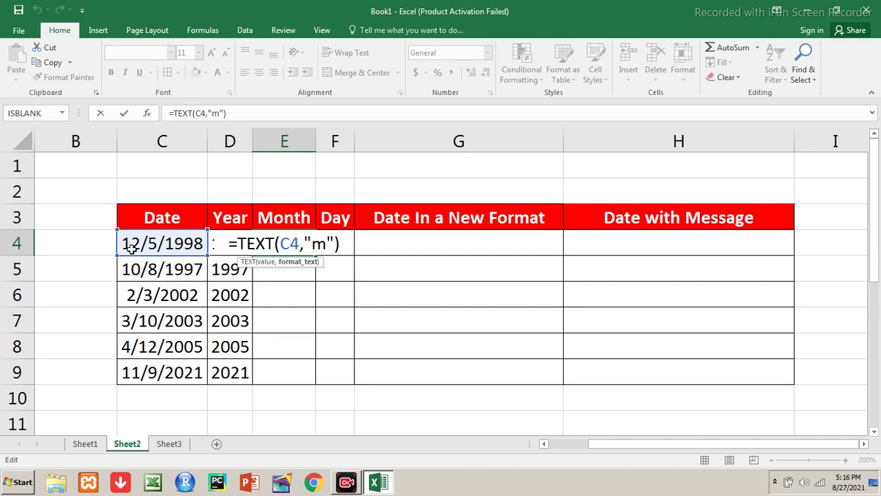
pyautogui.write('m')
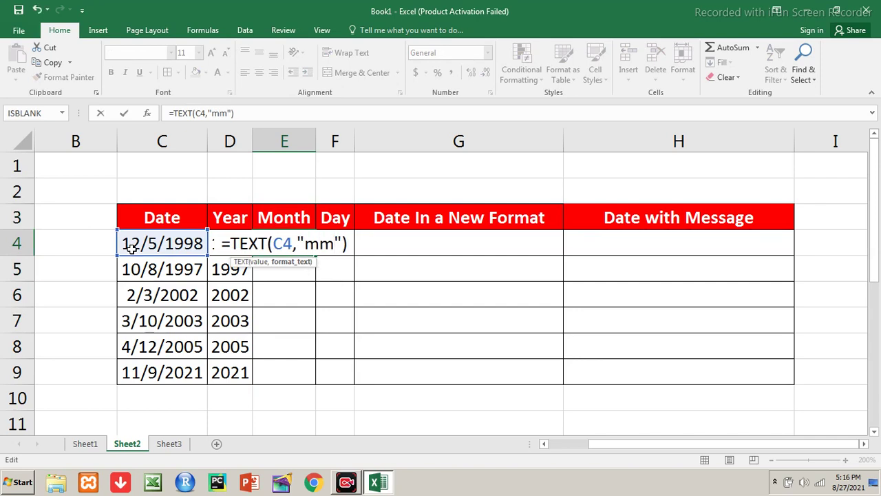
pyautogui.press('Return')
pyautogui.press('Up')
pyautogui.press('F2')
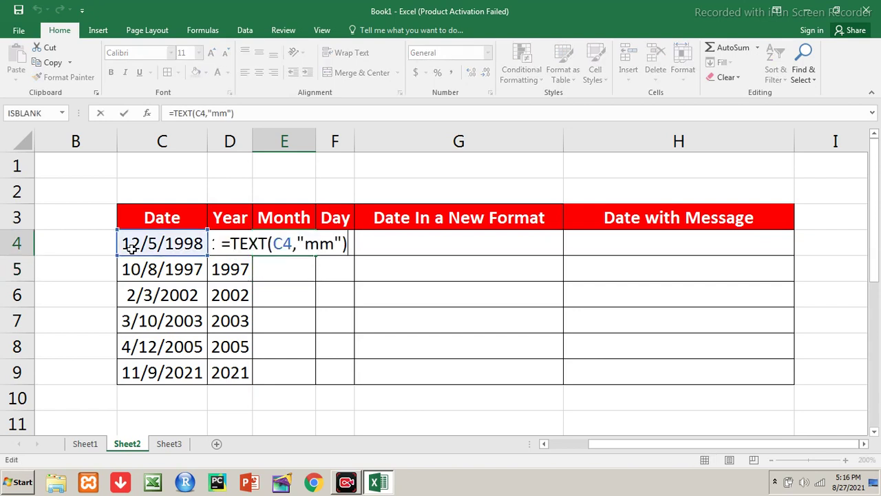
pyautogui.write('m')
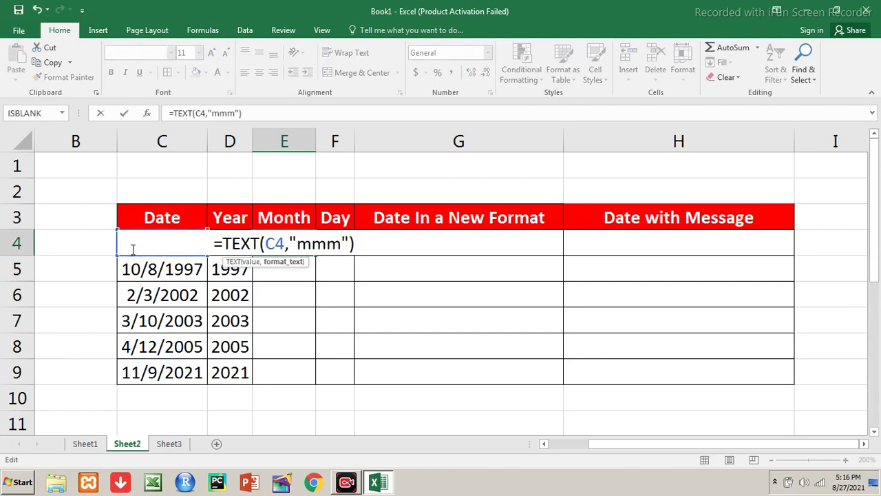
pyautogui.press('Return')
pyautogui.press('Up')
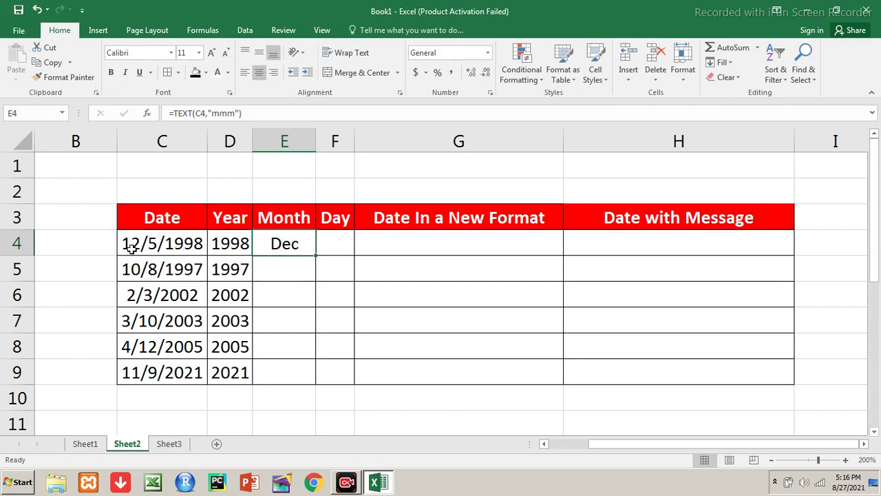
pyautogui.press('F2')
pyautogui.press('Left')
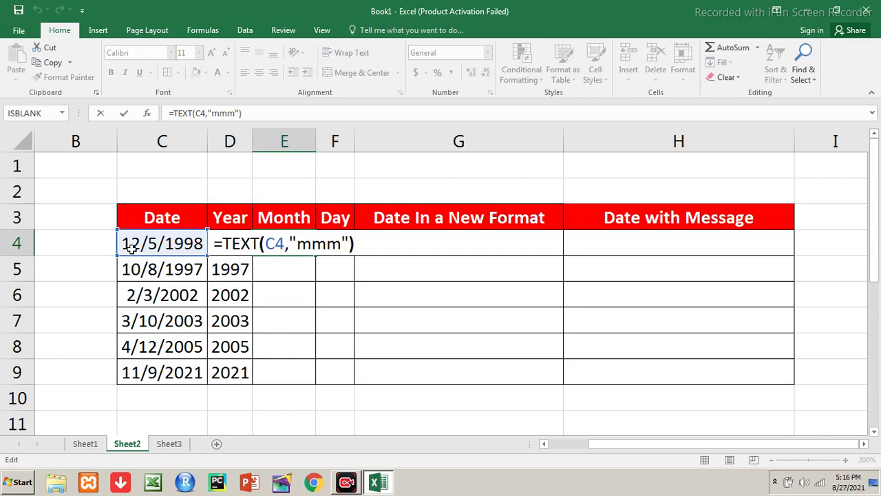
pyautogui.write('m')
pyautogui.press('Return')
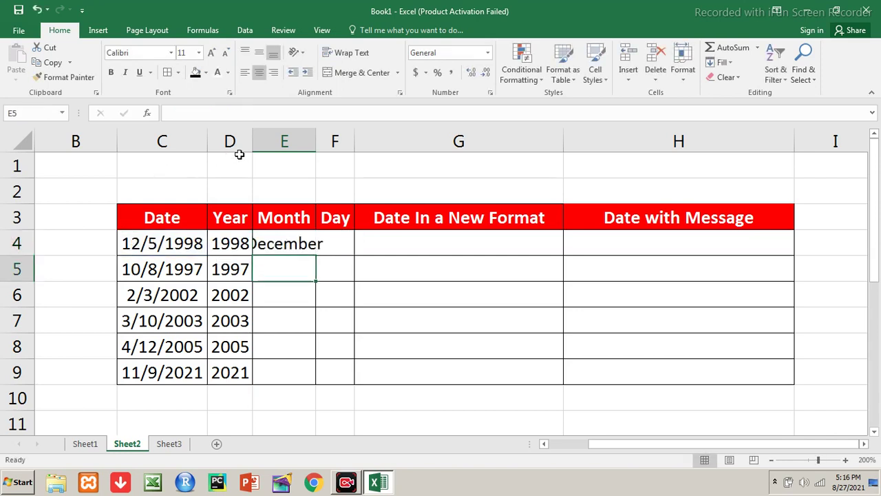
# Autofit column E, fill the month formula down to E9, and type =TEXT(C4,"d") in F4.
pyautogui.doubleClick(316, 137)
pyautogui.press('Up')
pyautogui.hotkey('shift', 'Down')
pyautogui.hotkey('shift', 'Down')
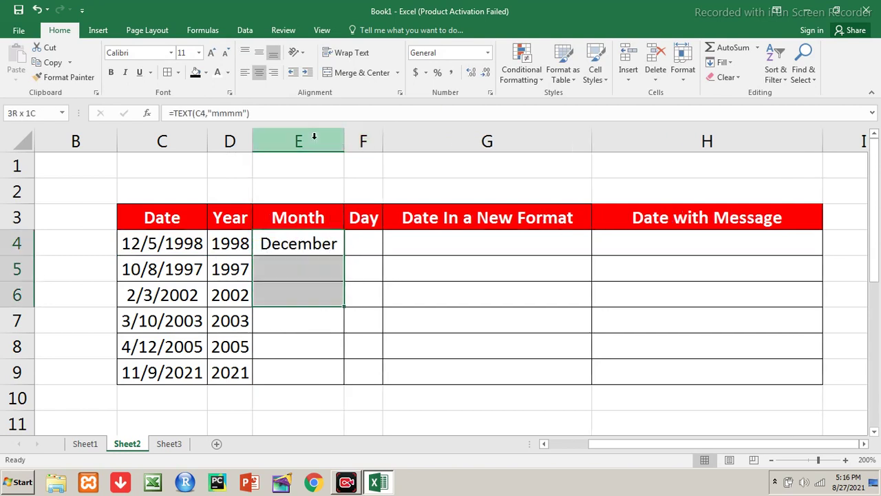
pyautogui.hotkey('shift', 'Down')
pyautogui.hotkey('shift', 'Down')
pyautogui.hotkey('shift', 'Down')
pyautogui.hotkey('ctrl', 'd')
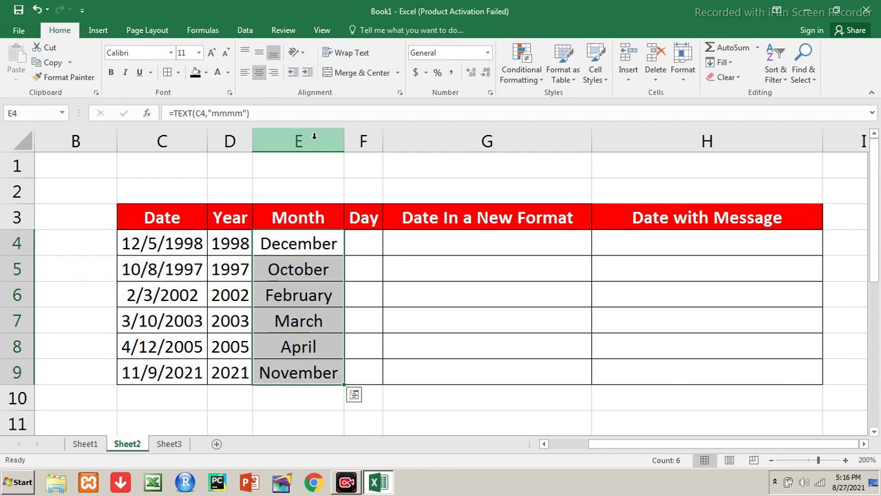
pyautogui.press('Right')
pyautogui.write('=')
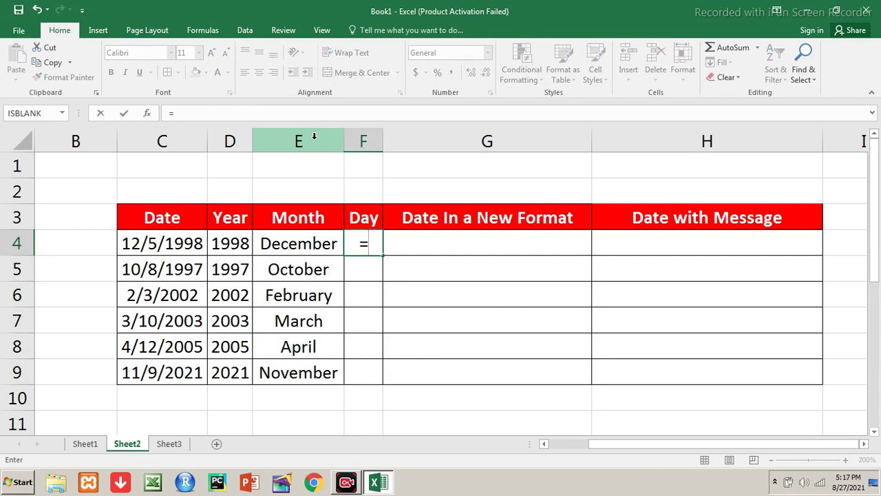
pyautogui.write('text(')
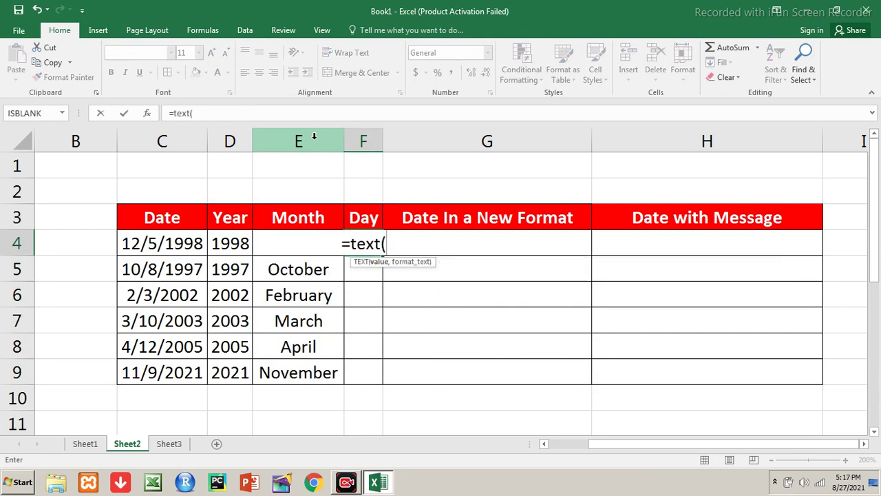
pyautogui.write('c4,')
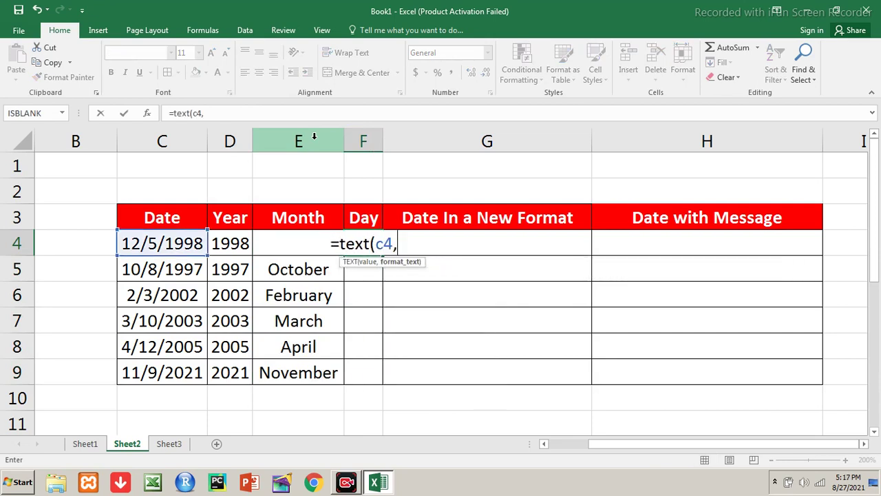
pyautogui.write('"')
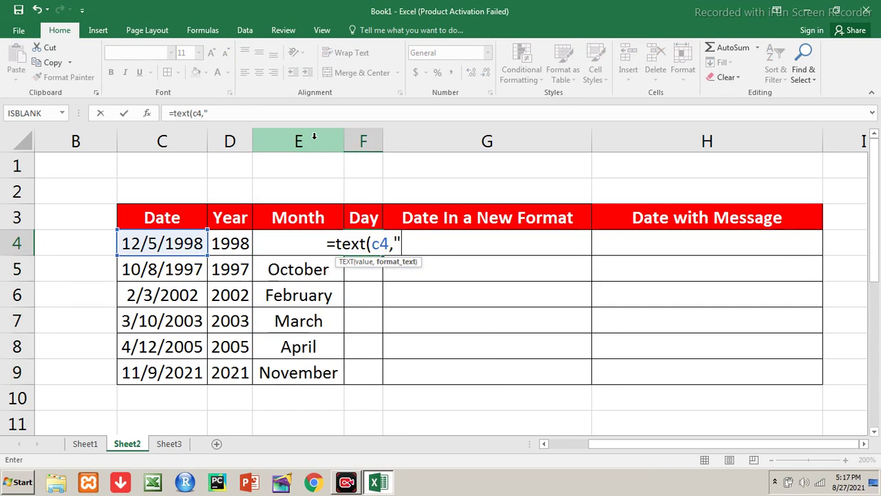
pyautogui.write('d")')
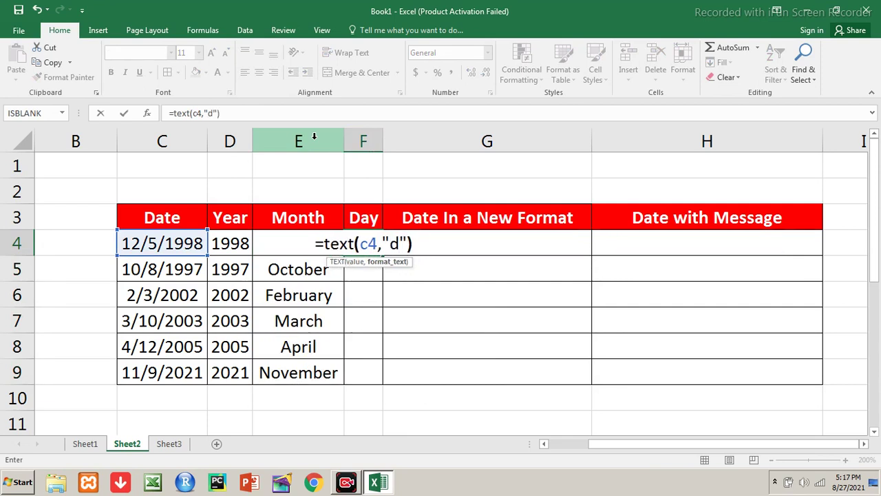
# Commit F4's day formula, then change its format to "dd" showing 05.
pyautogui.press('Return')
pyautogui.press('Up')
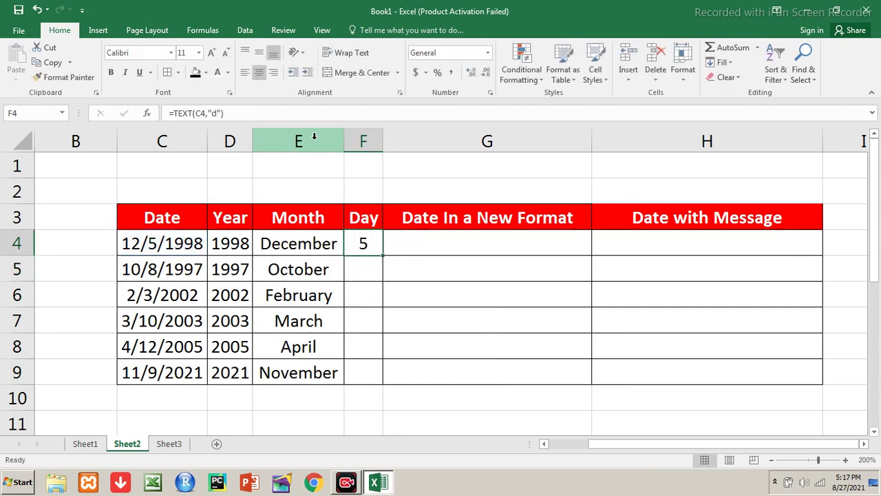
pyautogui.press('F2')
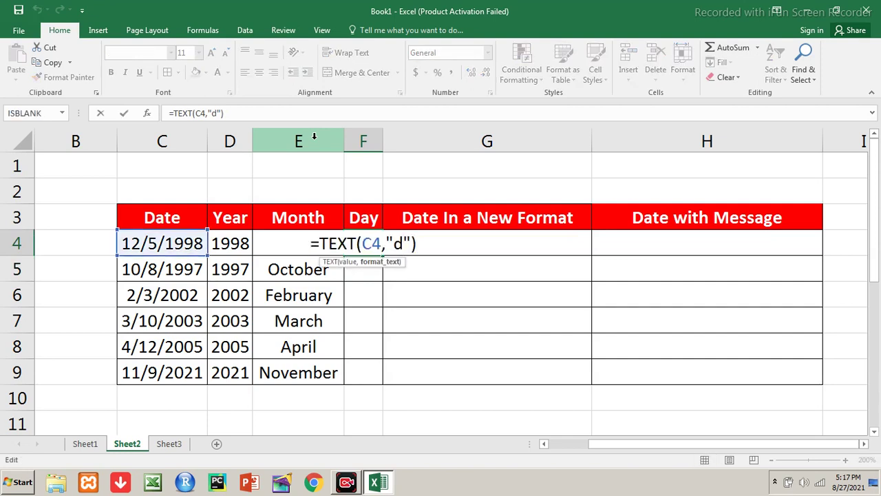
pyautogui.press('Left')
pyautogui.press('Left')
pyautogui.write('d')
pyautogui.press('Return')
# Extend F4's format to "ddd" then "dddd" showing Saturday, and autofit column F.
pyautogui.press('Up')
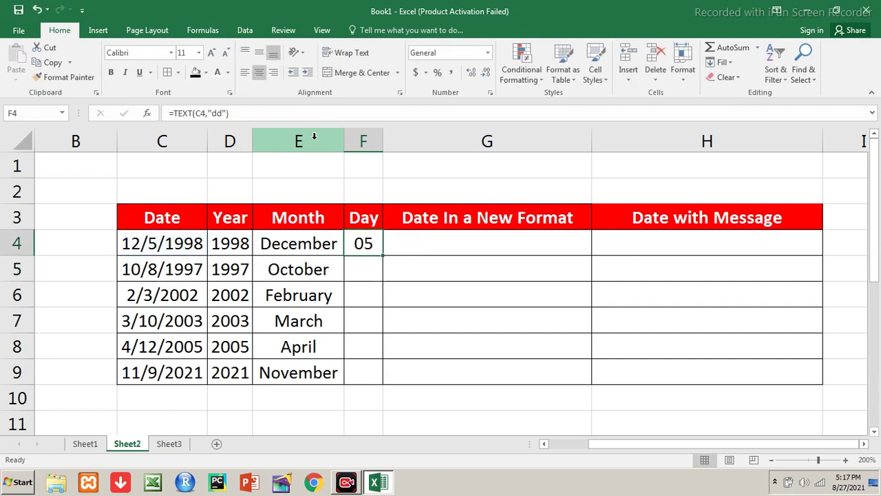
pyautogui.press('F2')
pyautogui.press('Left')
pyautogui.press('Left')
pyautogui.write('d')
pyautogui.press('Return')
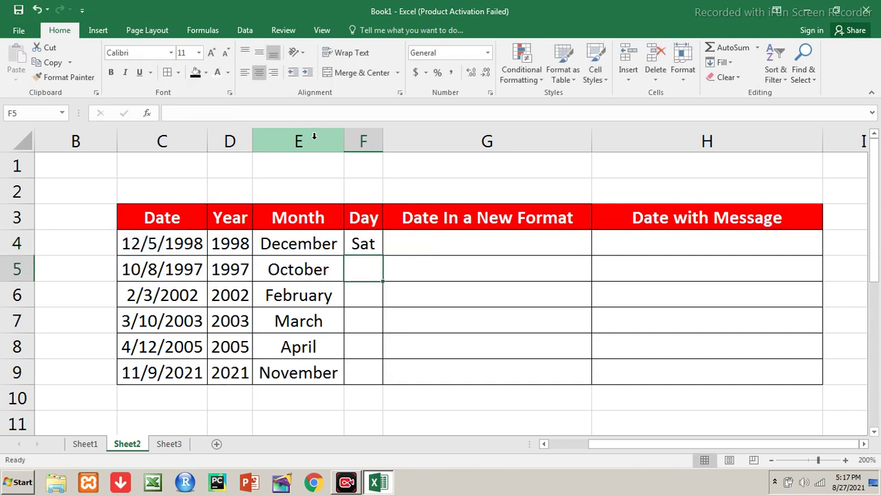
pyautogui.press('Up')
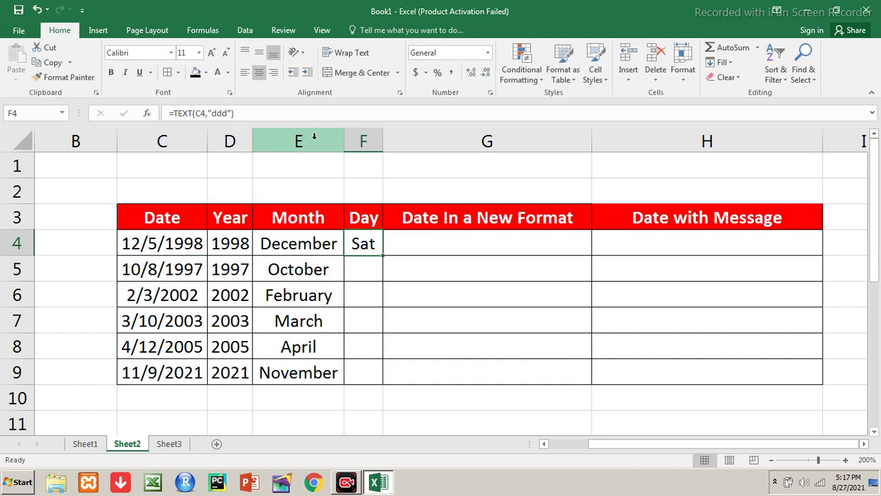
pyautogui.press('F2')
pyautogui.press('Left')
pyautogui.press('Left')
pyautogui.write('d')
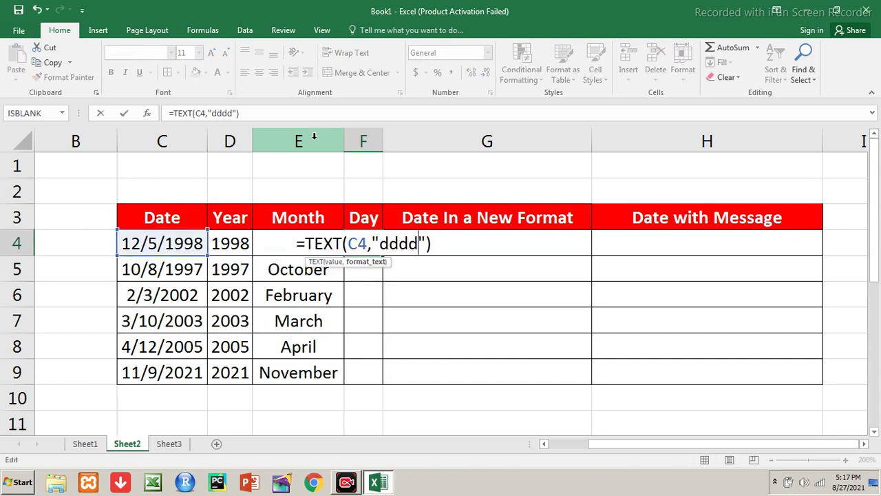
pyautogui.press('Return')
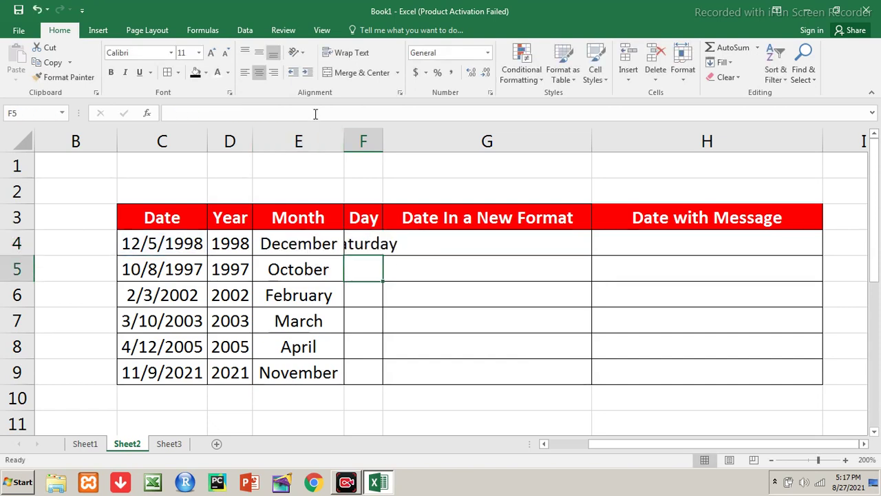
pyautogui.doubleClick(383, 139)
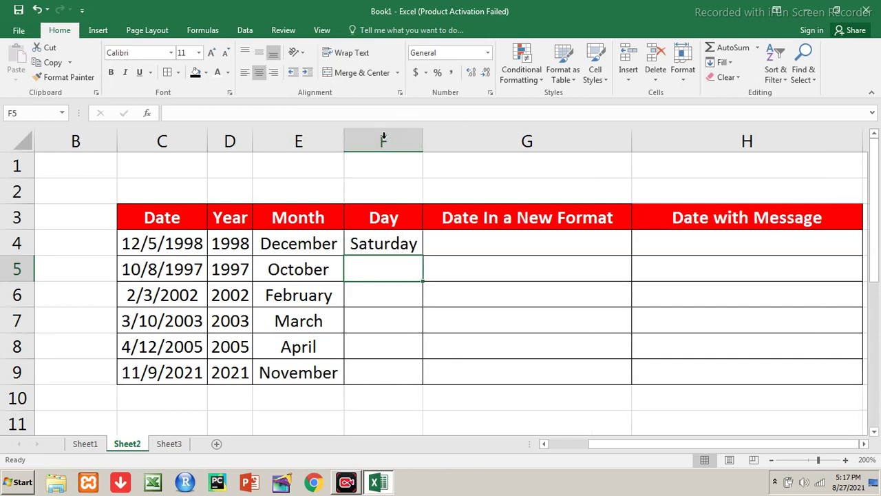
# Fill the dddd formula down F4:F9 and autofit column F to fit Wednesday.
pyautogui.press('Up')
pyautogui.hotkey('shift', 'Down')
pyautogui.hotkey('shift', 'Down')
pyautogui.hotkey('shift', 'Down')
pyautogui.hotkey('shift', 'Down')
pyautogui.hotkey('shift', 'Down')
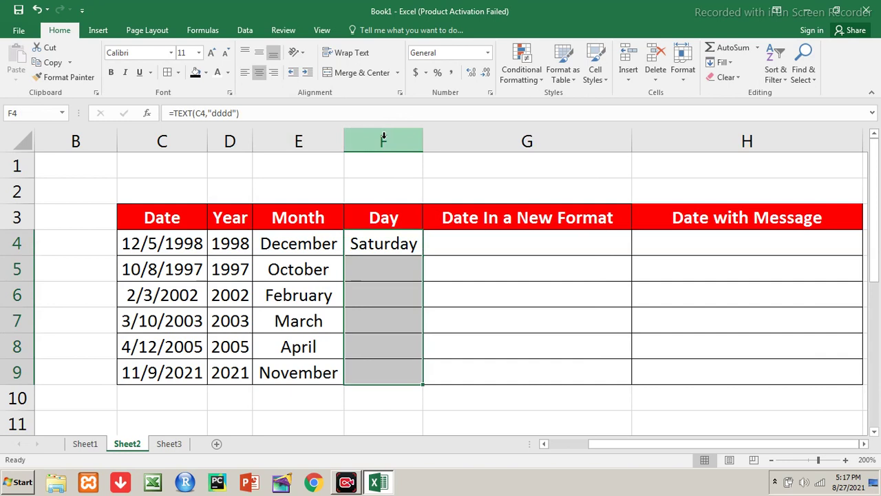
pyautogui.hotkey('ctrl', 'd')
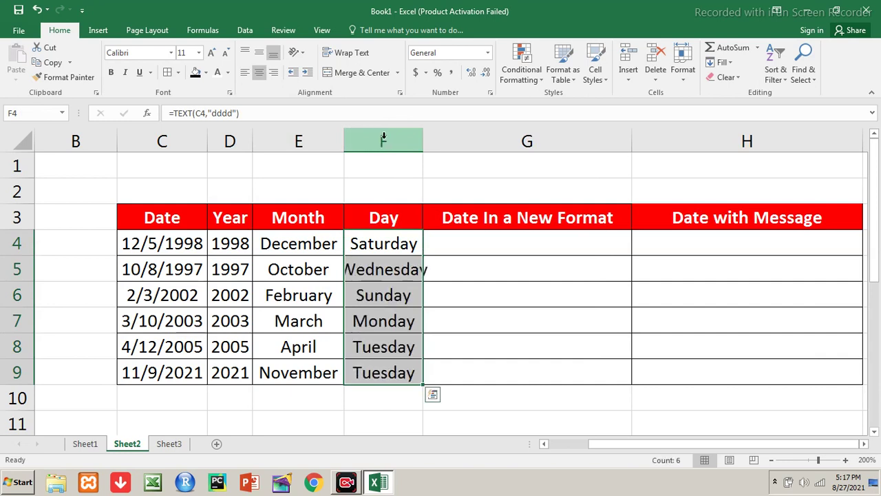
pyautogui.doubleClick(423, 138)
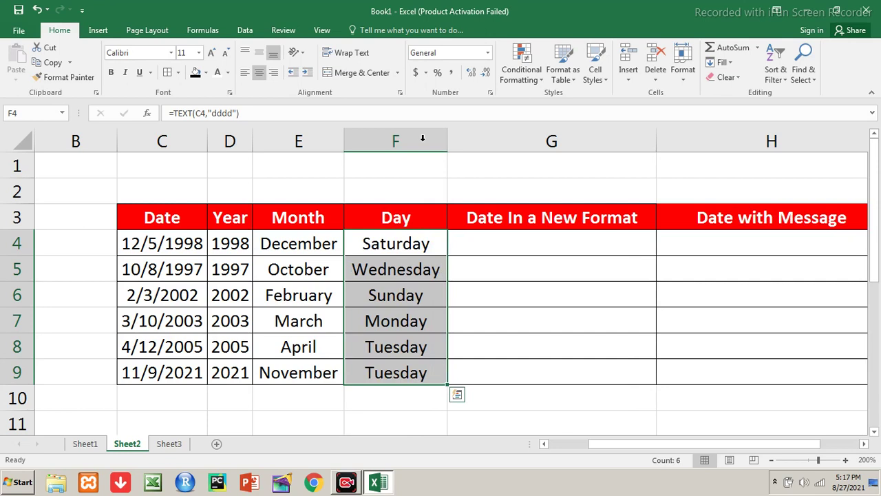
pyautogui.click(506, 244)
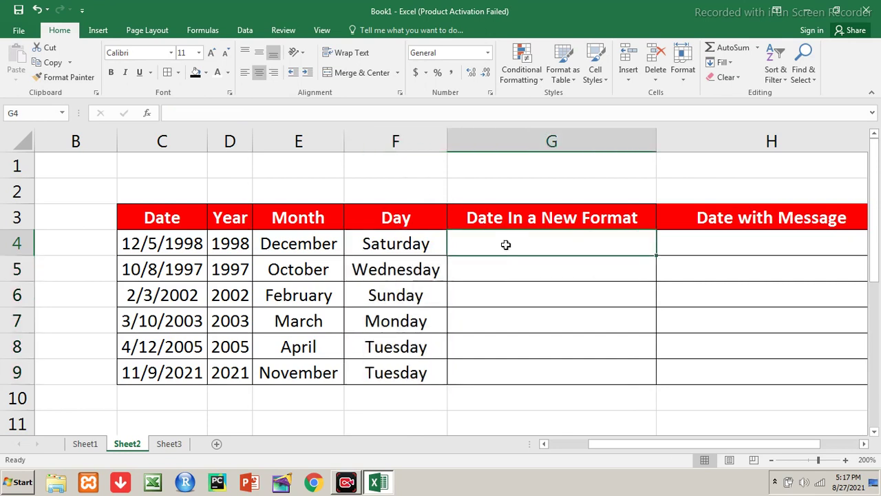
# Enter a TEXT formula in G4 formatting C4 as dddd dd mmmm yyyy: Saturday 05 December 1998.
pyautogui.write('=text(c4,')
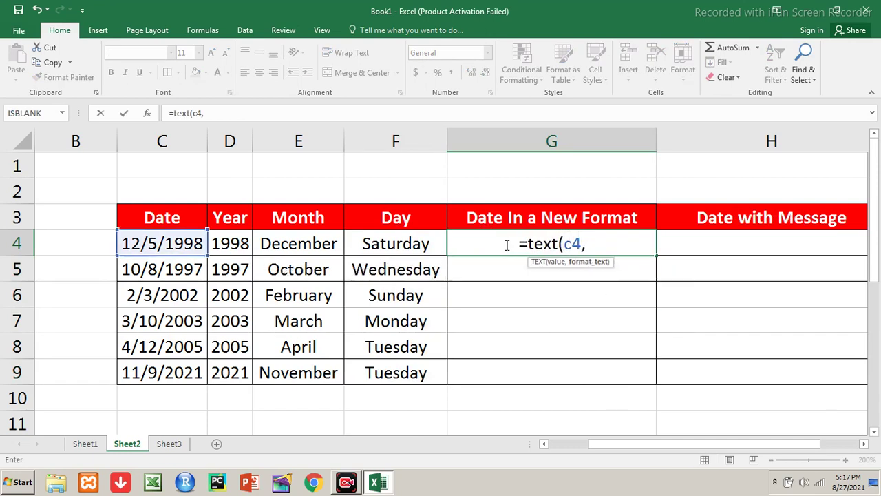
pyautogui.write('"')
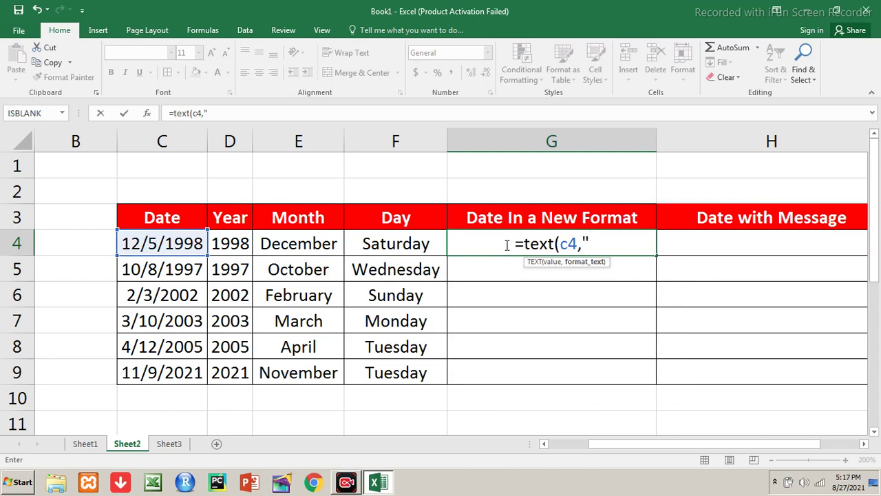
pyautogui.write('dddd')
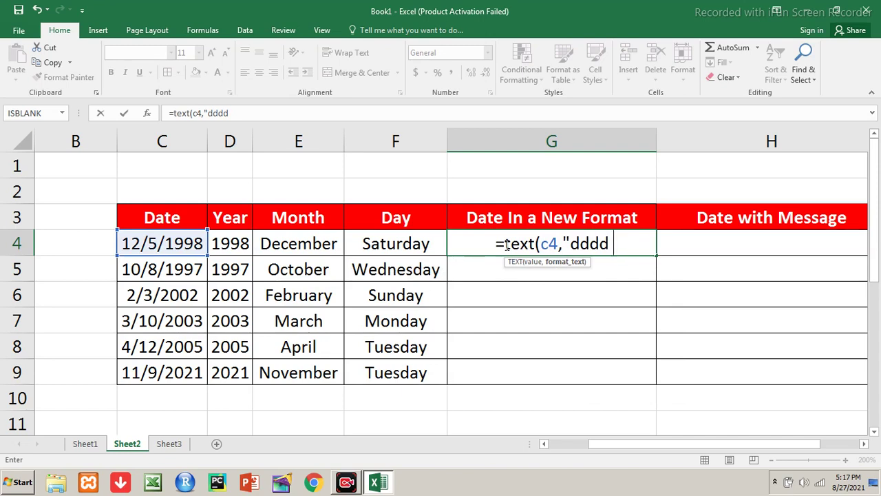
pyautogui.write('mmmm')
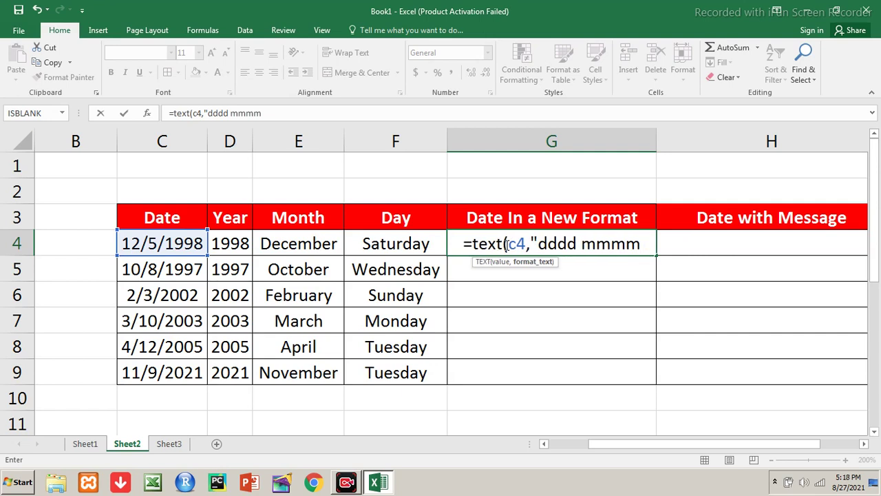
pyautogui.write('yyyy")')
pyautogui.press('Return')
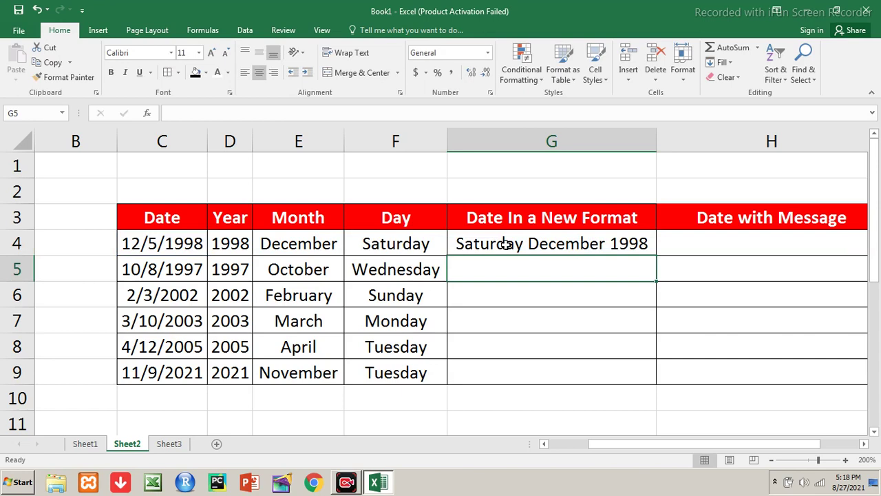
pyautogui.click(506, 244)
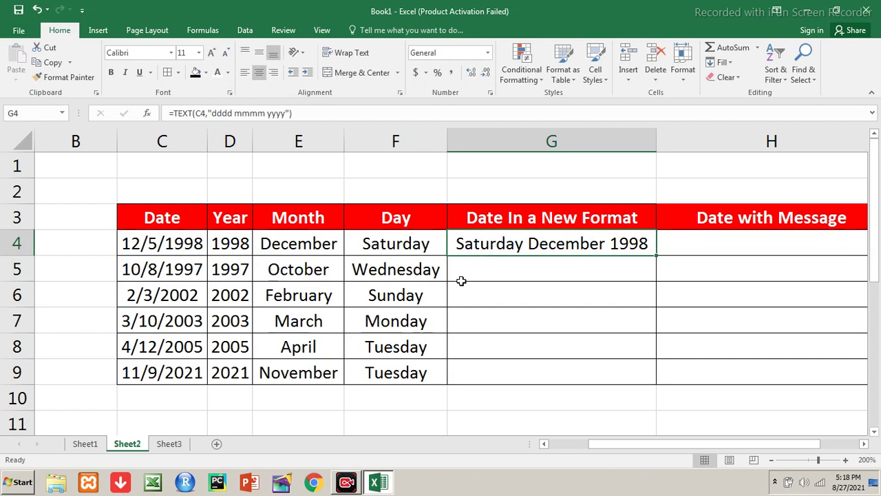
pyautogui.press('F2')
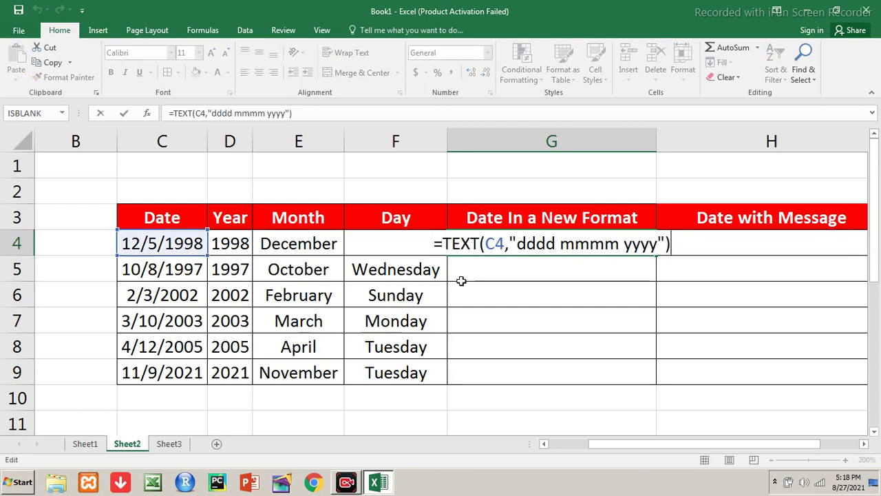
pyautogui.press('Left')
pyautogui.press('Left')
pyautogui.press('Left')
pyautogui.press('Left')
pyautogui.press('Left')
pyautogui.press('Left')
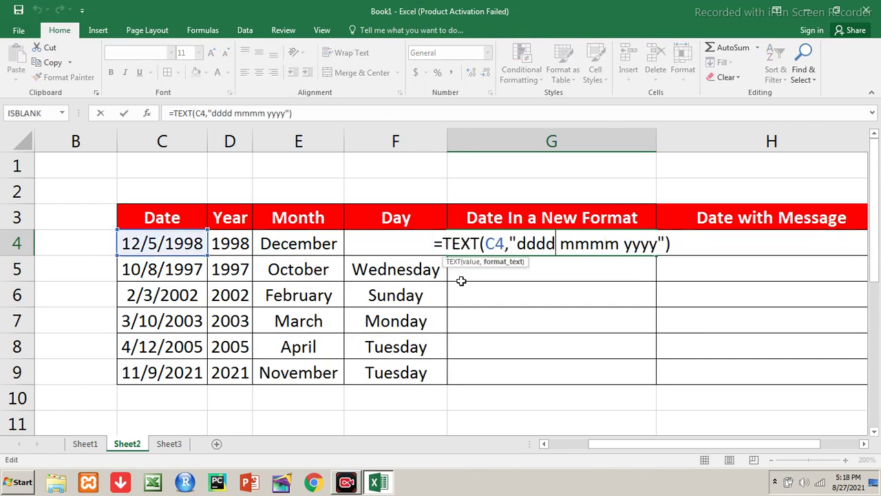
pyautogui.write('dd')
pyautogui.press('Return')
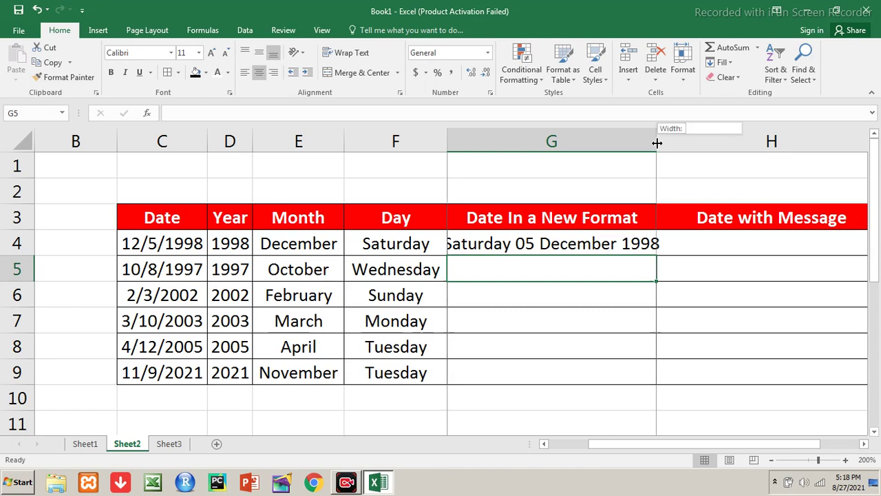
# Autofit column G and fill the date formula down G4:G9.
pyautogui.doubleClick(658, 142)
pyautogui.press('Up')
pyautogui.hotkey('shift', 'Down')
pyautogui.hotkey('shift', 'Down')
pyautogui.hotkey('shift', 'Down')
pyautogui.hotkey('shift', 'Down')
pyautogui.hotkey('shift', 'Down')
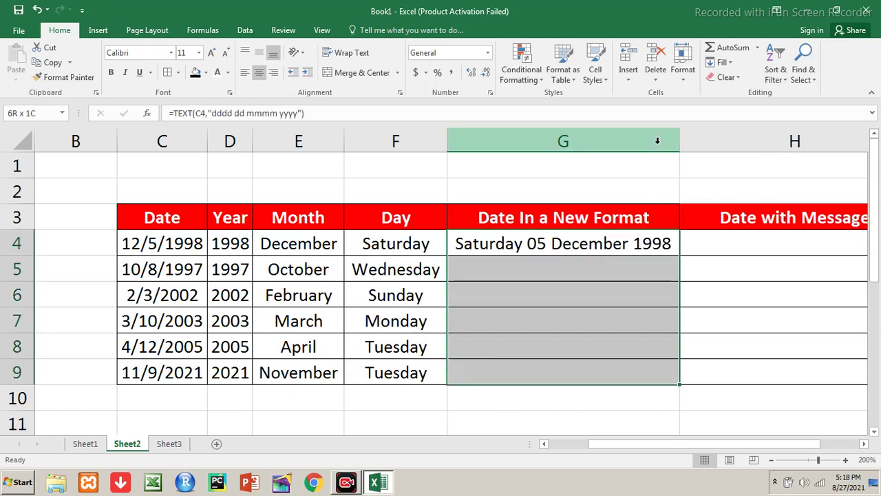
pyautogui.hotkey('ctrl', 'd')
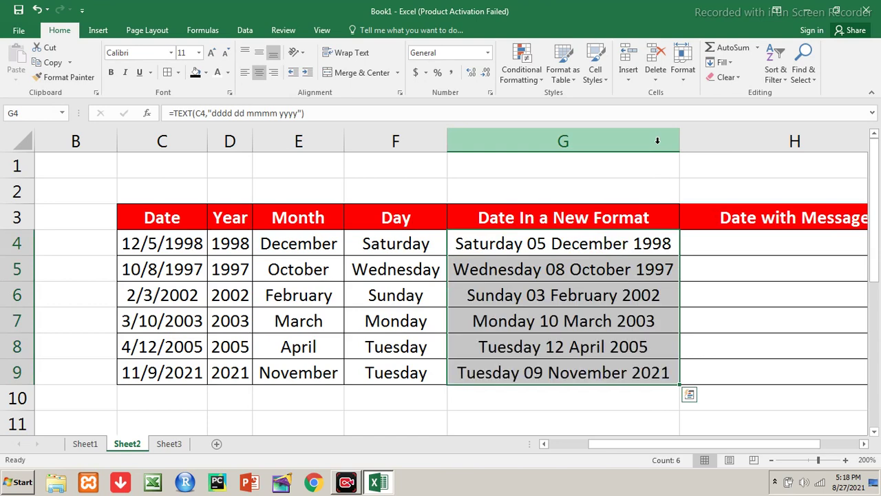
pyautogui.press('Up')
pyautogui.press('Down')
pyautogui.press('Right')
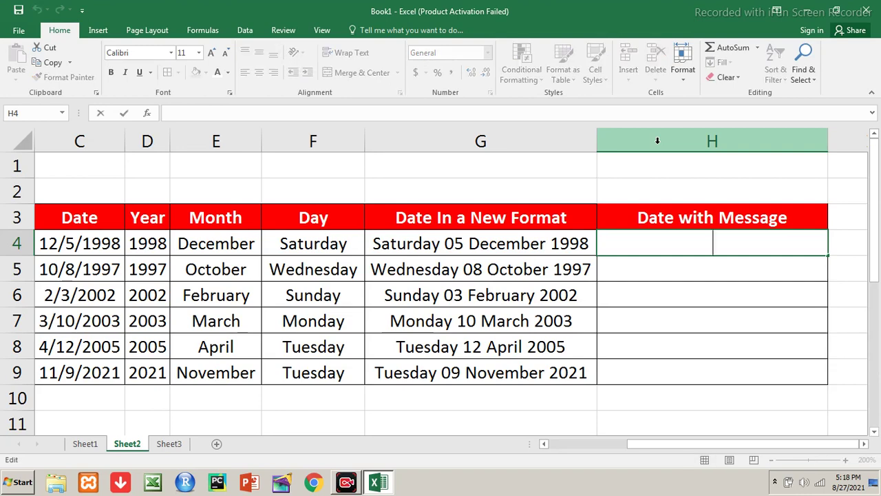
# Enter =TEXT(C4,"dddd dd mmmm yyyy") in H4 to show Saturday 05 December 1998, then reopen it for editing.
pyautogui.write('=text')
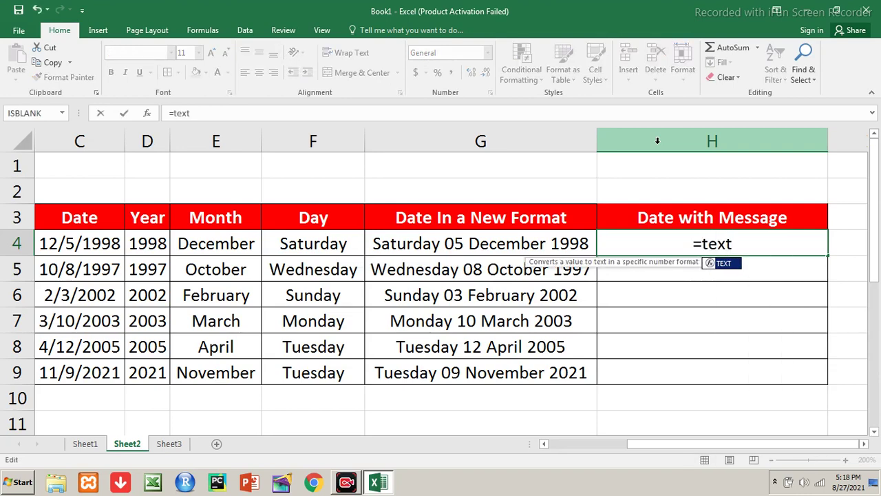
pyautogui.write('(')
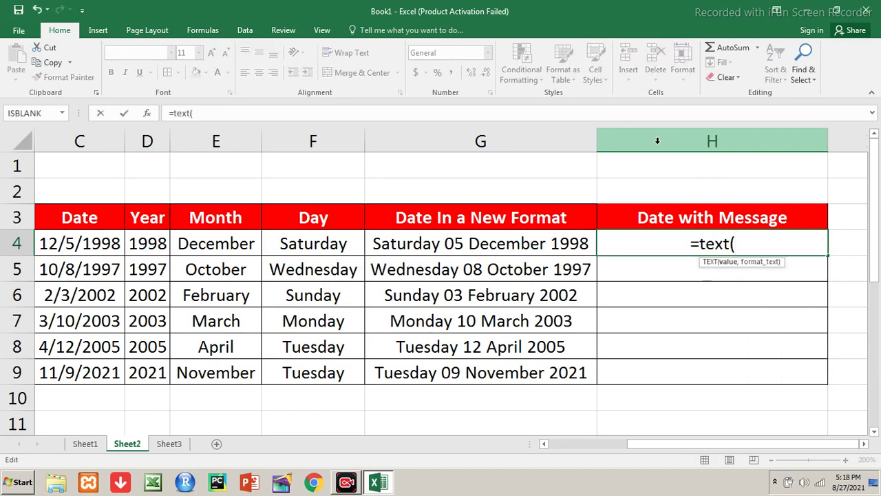
pyautogui.write('c4')
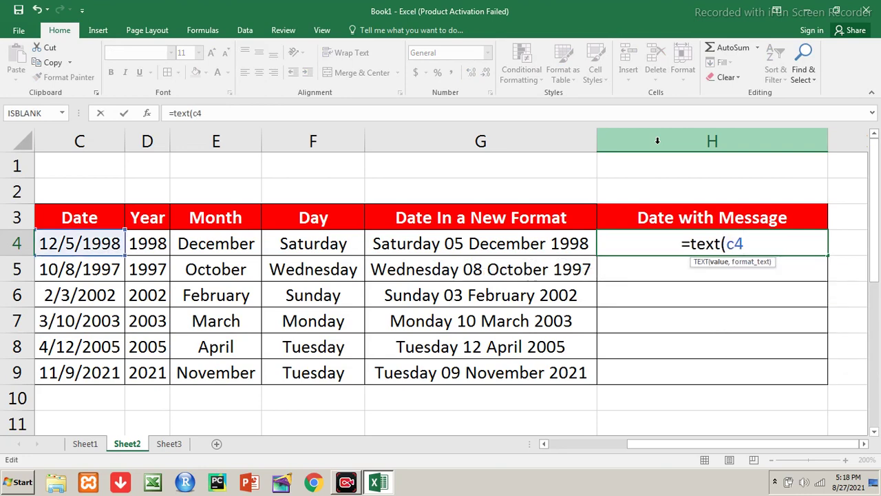
pyautogui.write(',"')
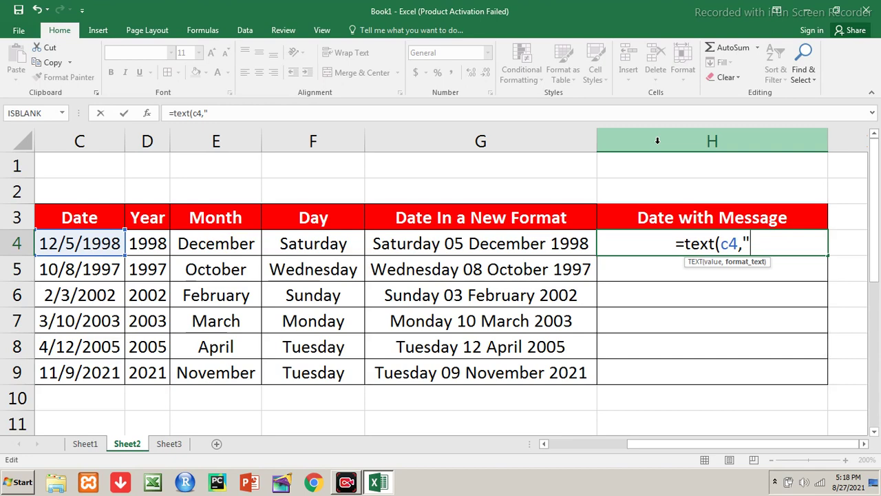
pyautogui.write('dddd')
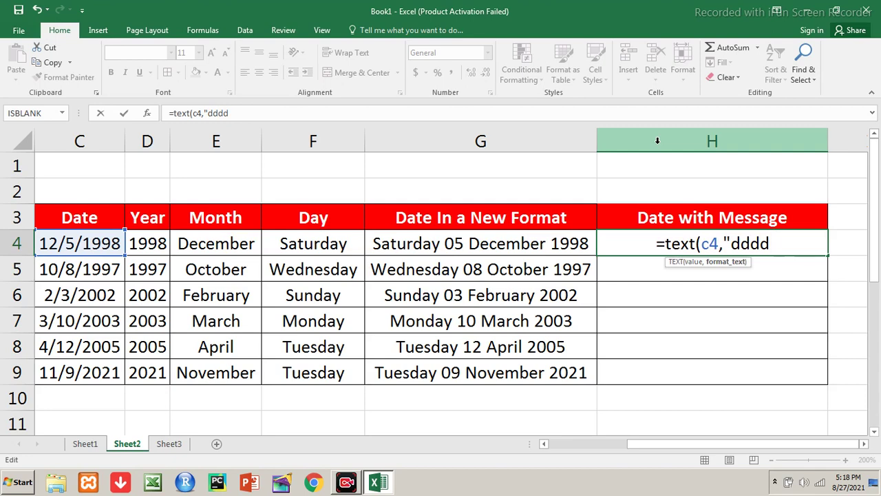
pyautogui.write(' ddmmmm yyyy')
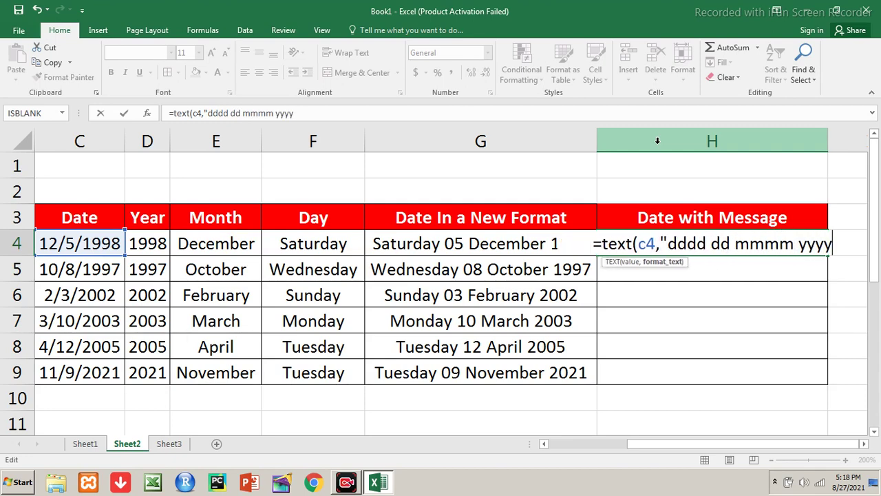
pyautogui.write('")')
pyautogui.press('Return')
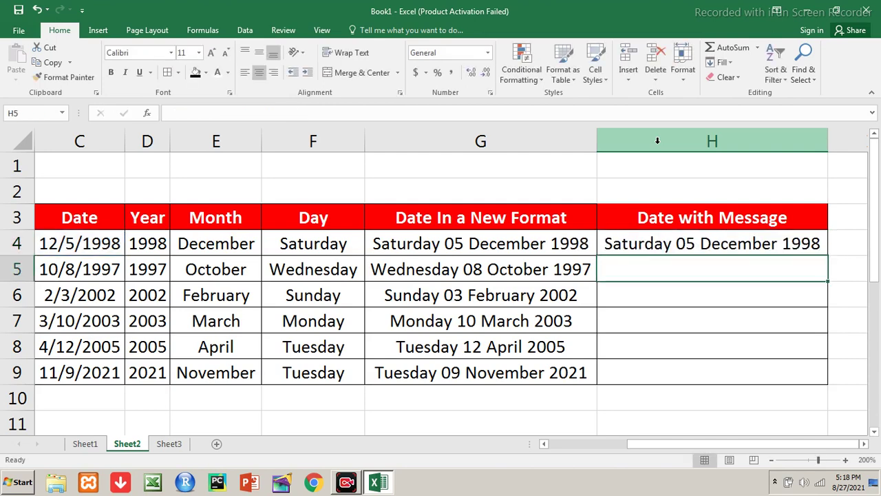
pyautogui.press('Up')
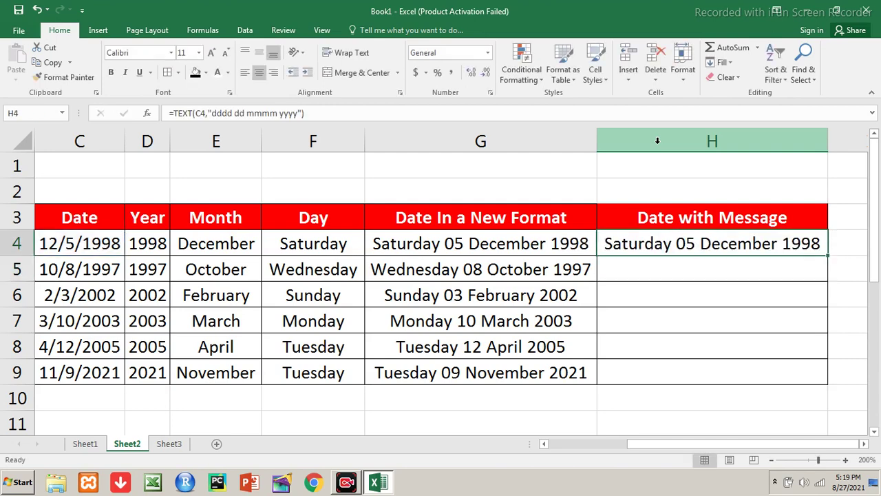
pyautogui.press('F2')
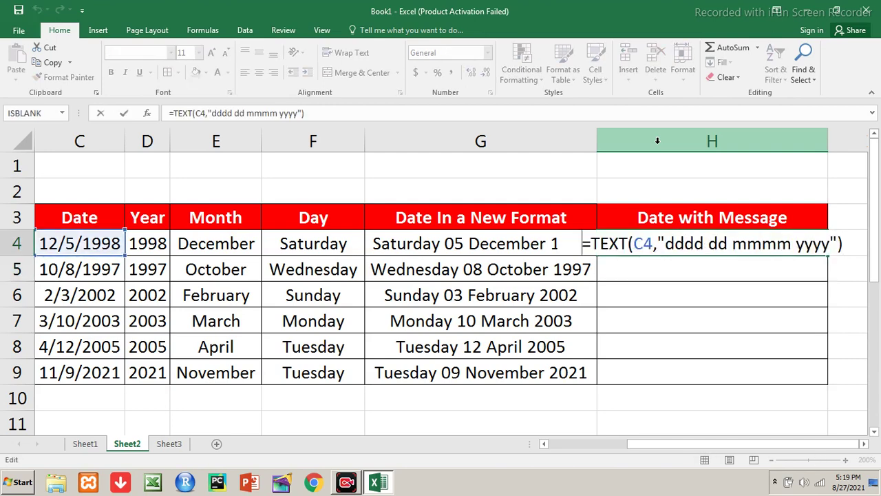
# Prefix H4's TEXT formula with "Date is "& so it reads Date is Saturday 05 December 1998.
pyautogui.press('Right')
pyautogui.write('"Todays')
pyautogui.press('BackSpace')
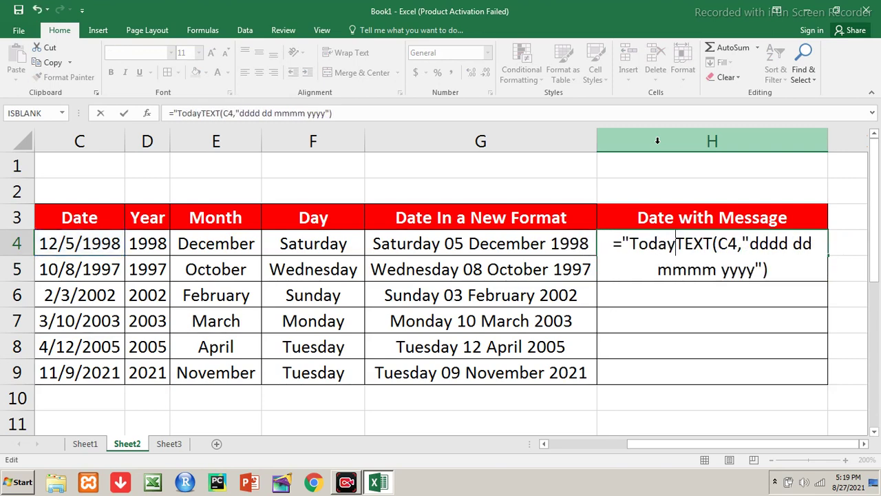
pyautogui.press('BackSpace')
pyautogui.press('BackSpace')
pyautogui.press('BackSpace')
pyautogui.press('BackSpace')
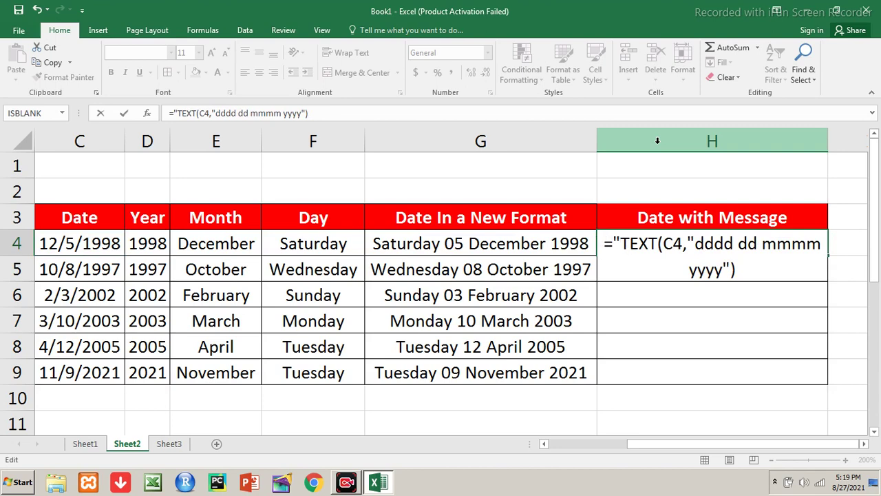
pyautogui.write('Date is "')
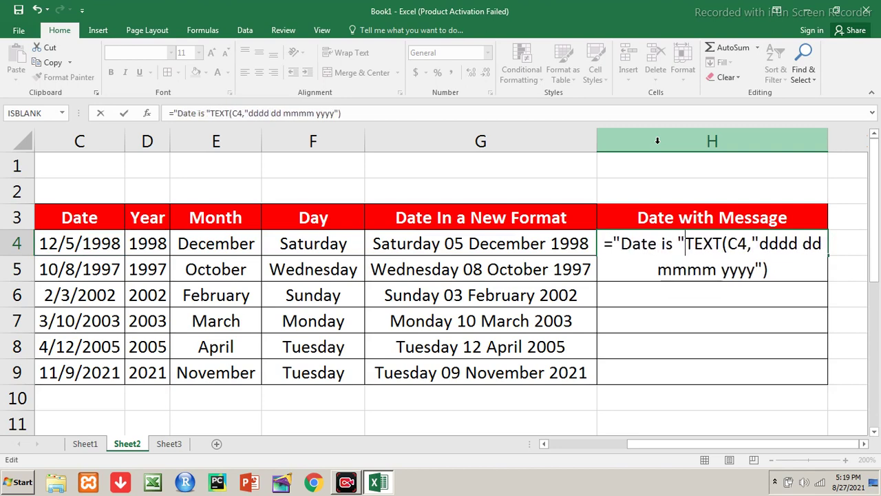
pyautogui.write('&')
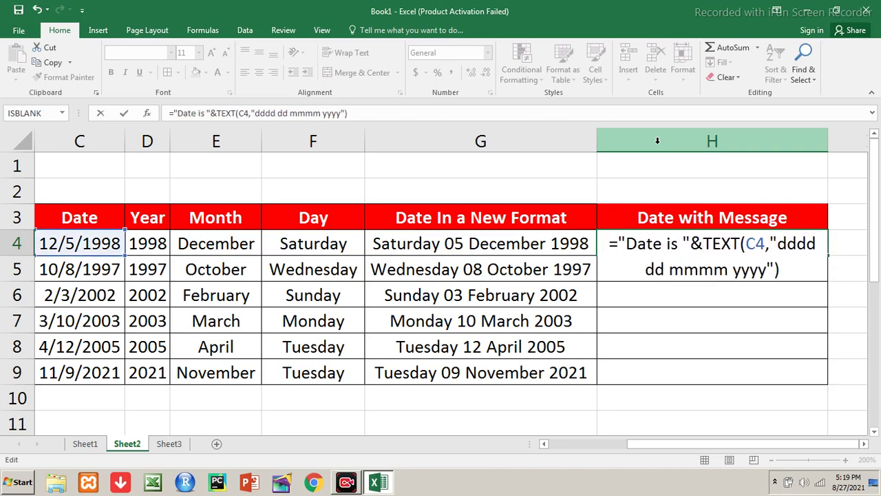
pyautogui.press('Return')
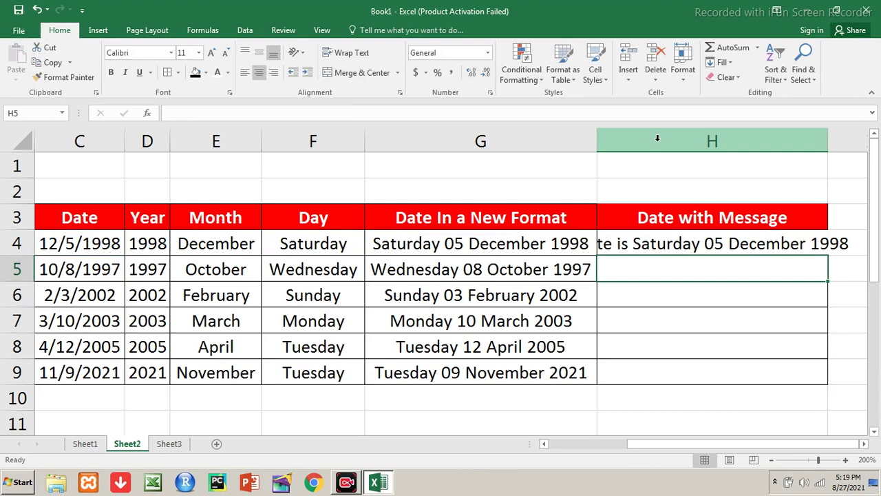
# Autofit column H to the message width and reopen H4 for editing.
pyautogui.doubleClick(829, 144)
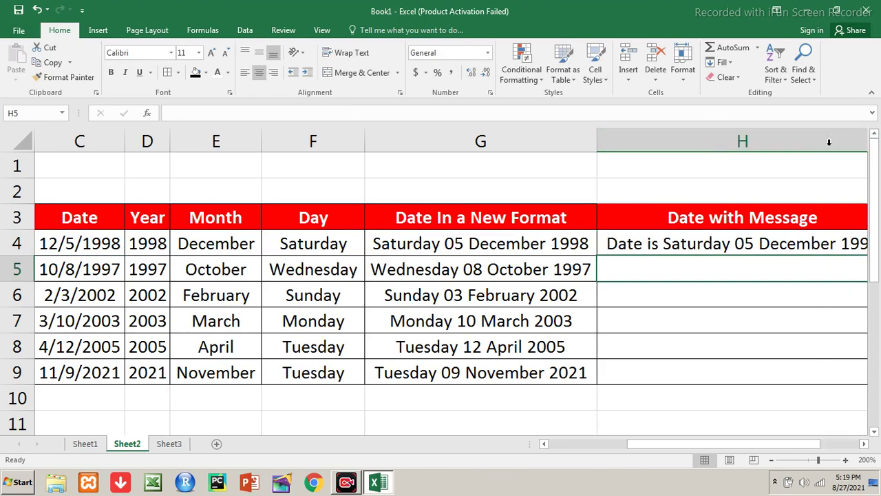
pyautogui.press('Up')
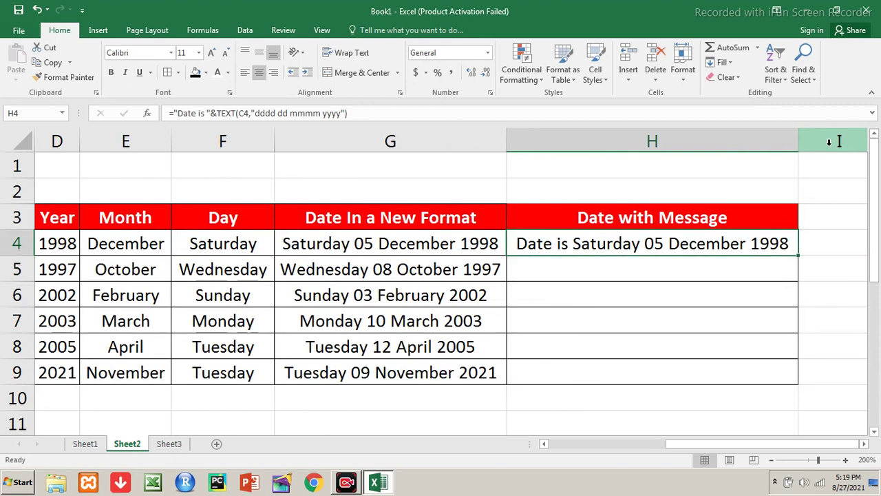
pyautogui.press('F2')
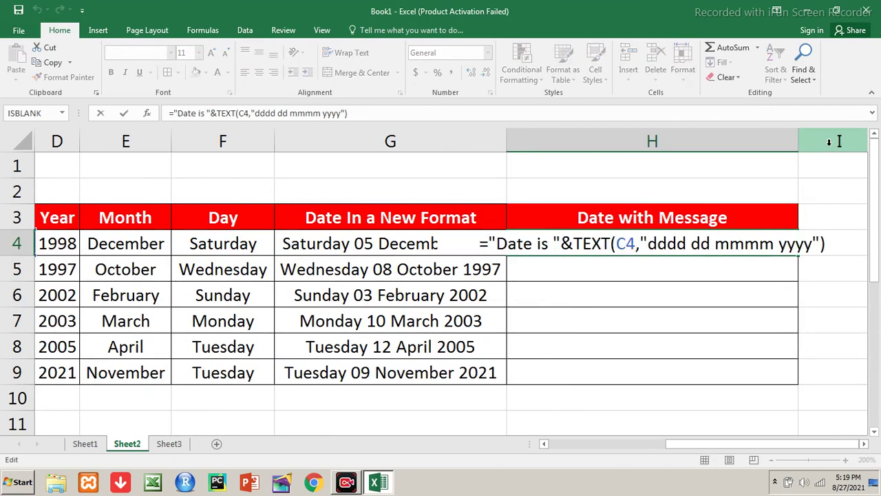
# Rewrite H4 as =CONCATENATE("Date is ",TEXT(C4,"dddd dd mmmm yyyy")) and select H4:H9.
pyautogui.write('concatenate(')
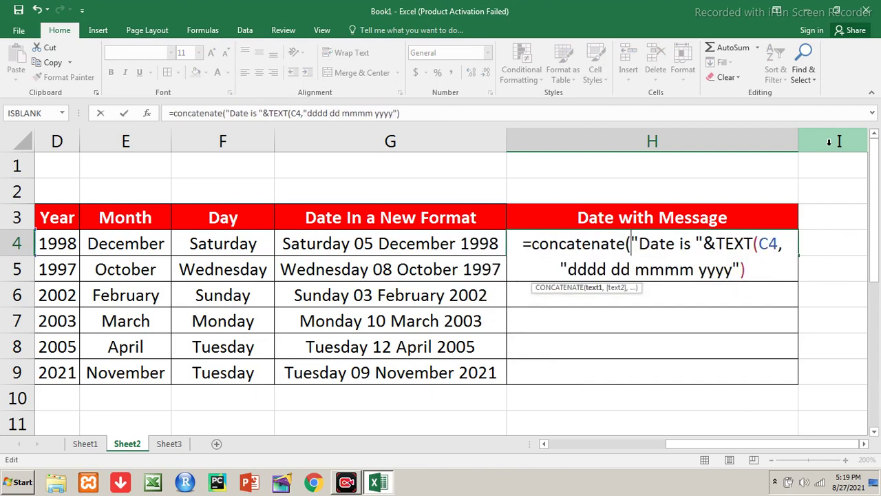
pyautogui.press('Right')
pyautogui.press('Right')
pyautogui.press('Right')
pyautogui.press('Right')
pyautogui.press('Right')
pyautogui.press('Right')
pyautogui.press('Right')
pyautogui.press('Delete')
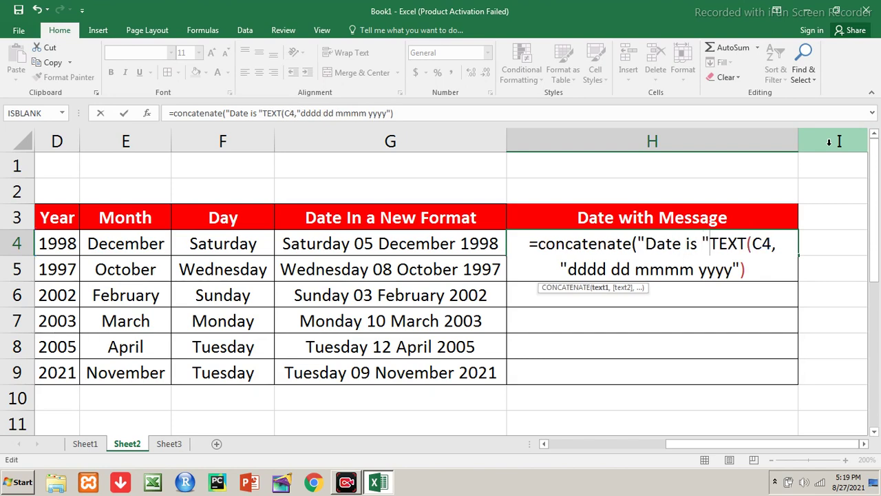
pyautogui.write(',')
pyautogui.press('End')
pyautogui.write(')')
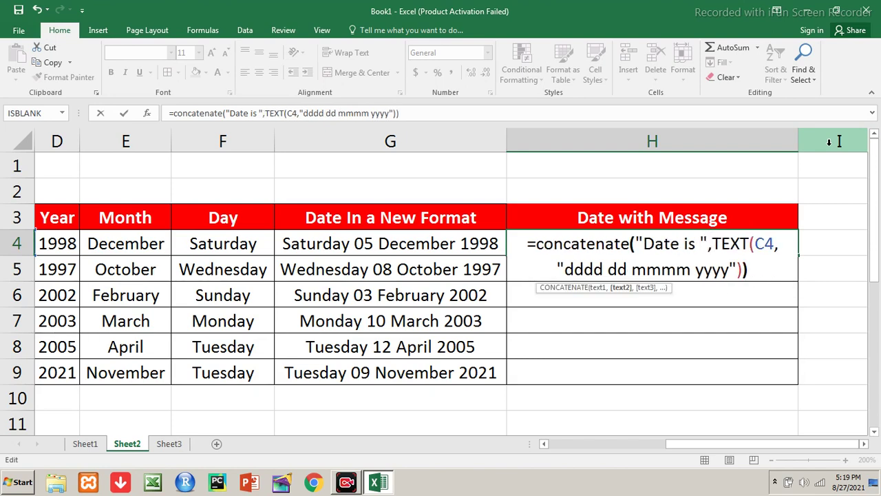
pyautogui.press('Return')
pyautogui.press('Up')
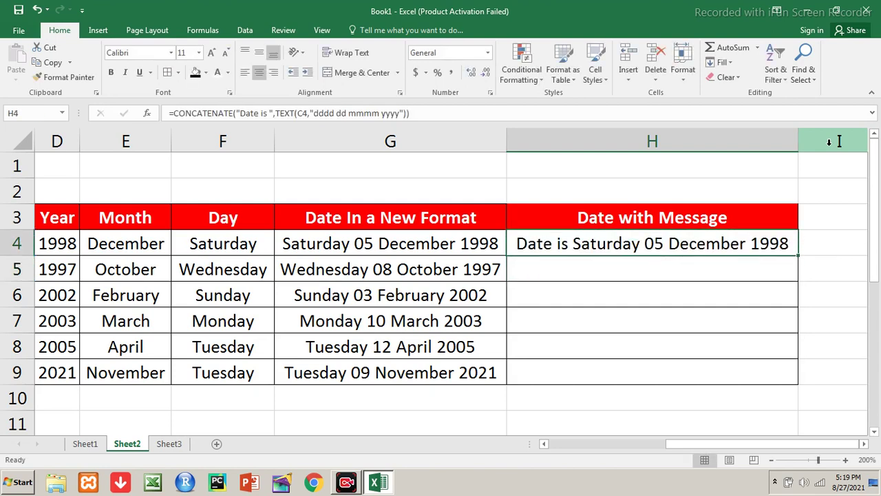
pyautogui.hotkey('shift', 'Down')
pyautogui.hotkey('shift', 'Down')
pyautogui.hotkey('shift', 'Down')
pyautogui.hotkey('shift', 'Down')
pyautogui.hotkey('shift', 'Down')
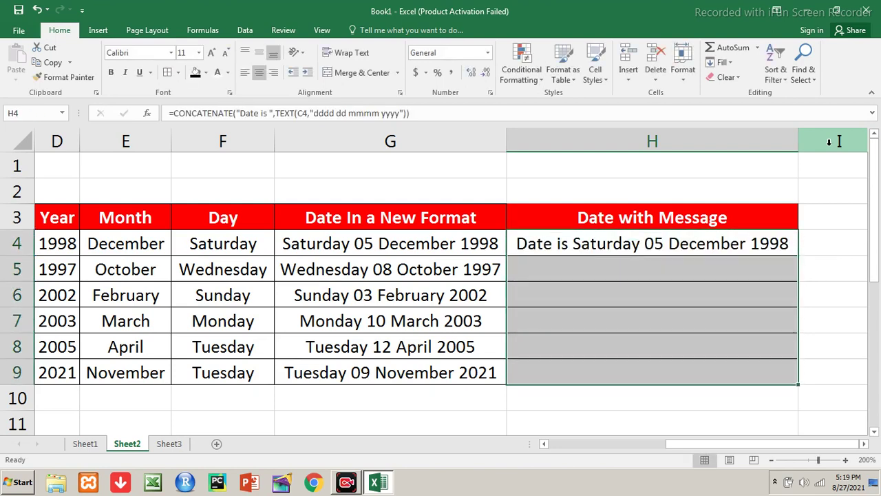
# Fill the message formula down to H9, giving results like Date is Wednesday 08 October 1997.
pyautogui.hotkey('ctrl', 'd')
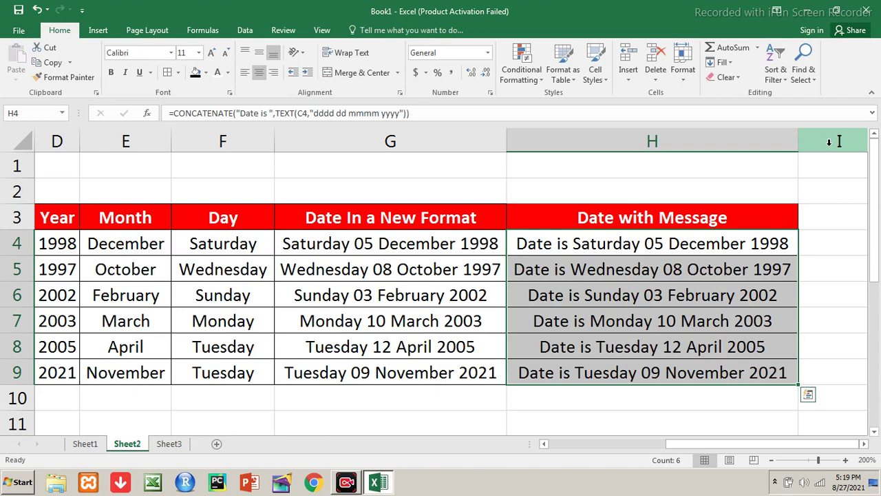
pyautogui.press('Left')
pyautogui.press('Left')
pyautogui.press('Left')
pyautogui.press('Left')
pyautogui.press('Right')
pyautogui.press('Right')
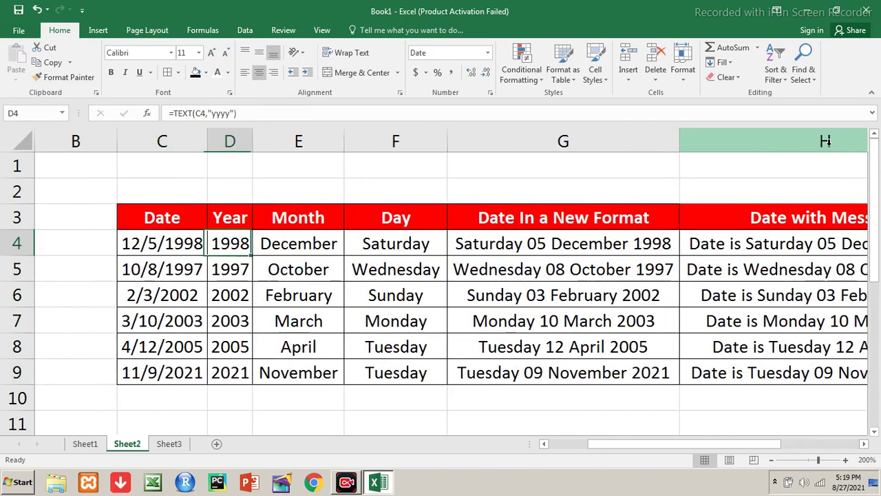
pyautogui.press('Right')
pyautogui.press('Right')
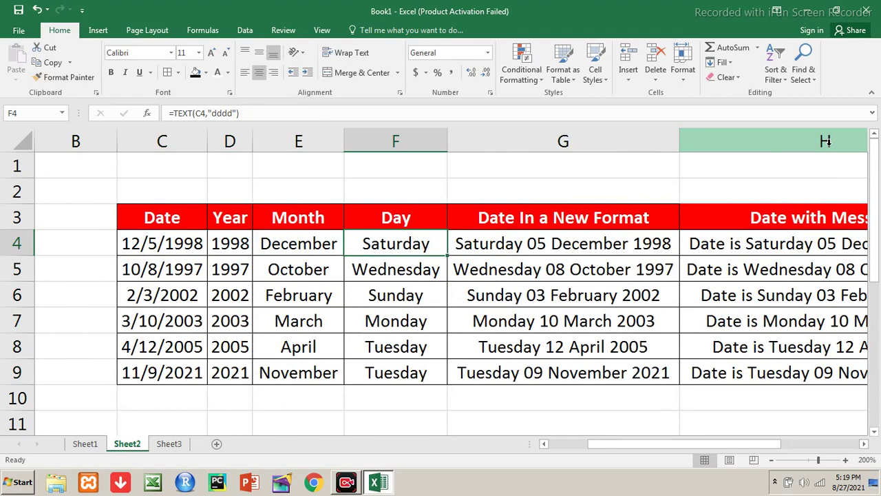
pyautogui.press('Right')
pyautogui.press('Right')
# Review the row 4 date formulas, then go to Sheet3's contact number table.
pyautogui.press('Right')
pyautogui.press('Left')
pyautogui.press('Left')
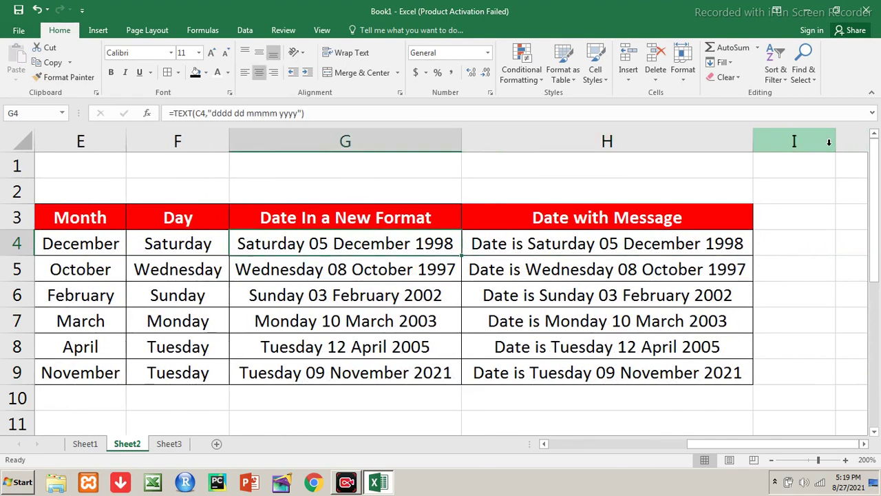
pyautogui.press('Left')
pyautogui.press('Left')
pyautogui.press('Left')
pyautogui.press('Right')
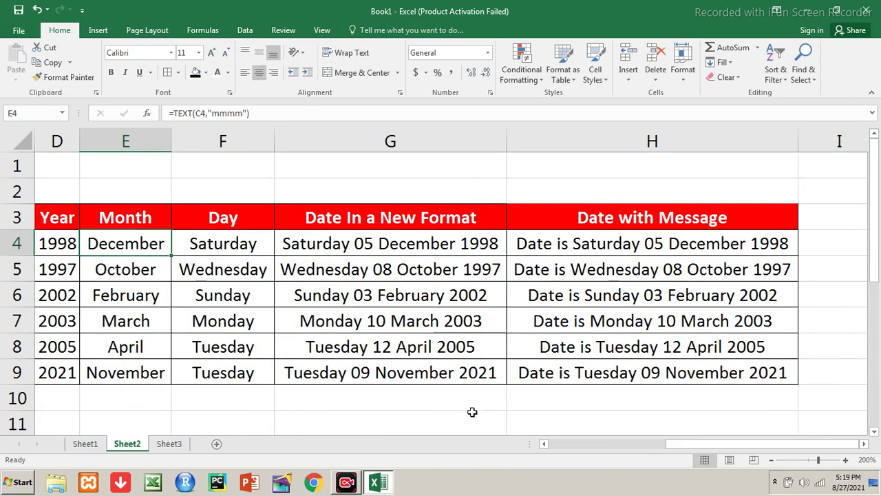
pyautogui.click(181, 448)
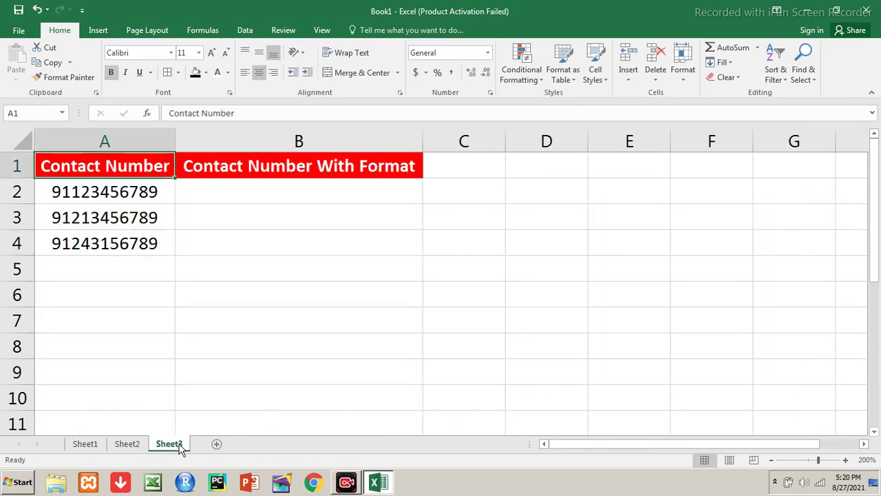
# Enter =TEXT(A2,"(##) ### ### ###") in B2 to format the first contact number.
pyautogui.click(133, 194)
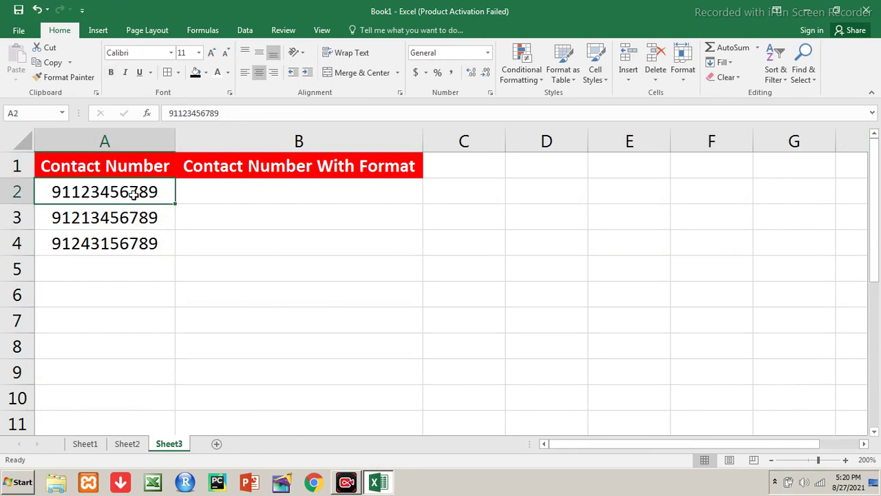
pyautogui.press('Right')
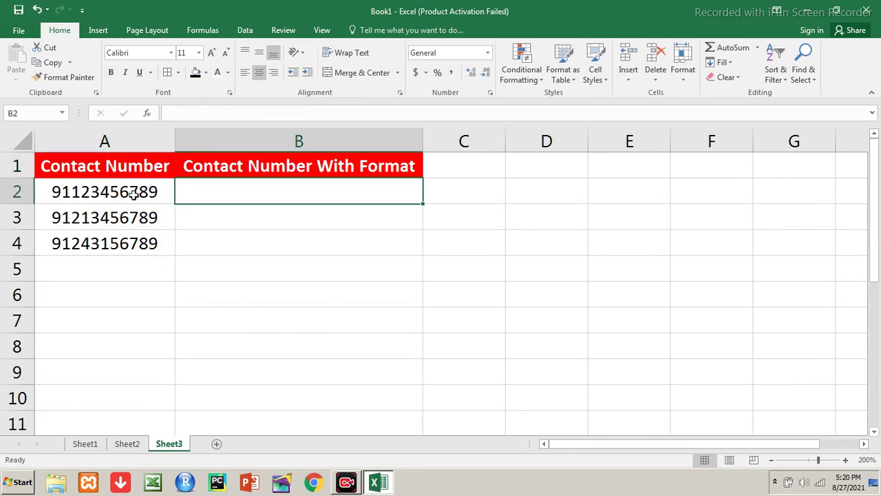
pyautogui.write('=text(')
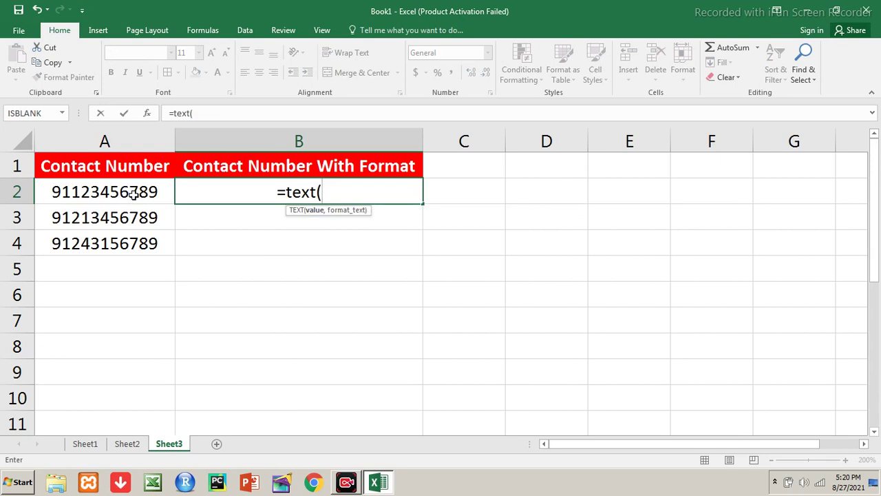
pyautogui.click(109, 192)
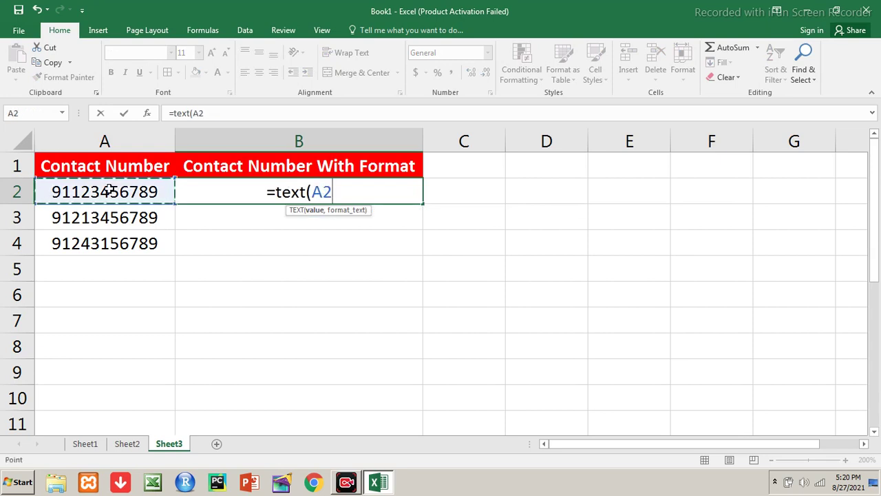
pyautogui.write(',')
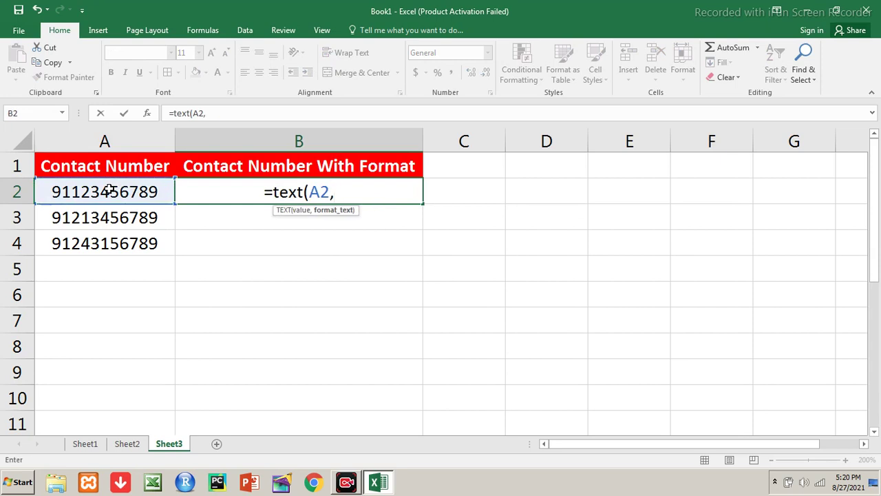
pyautogui.write('"')
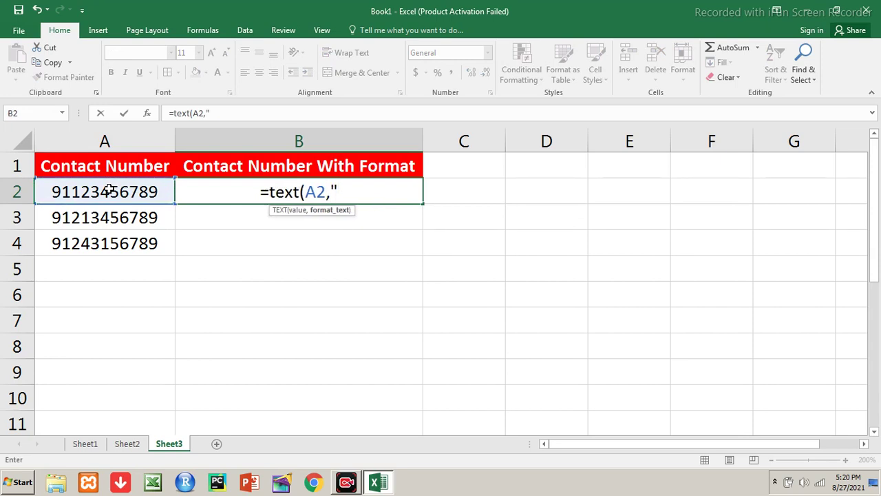
pyautogui.write('(')
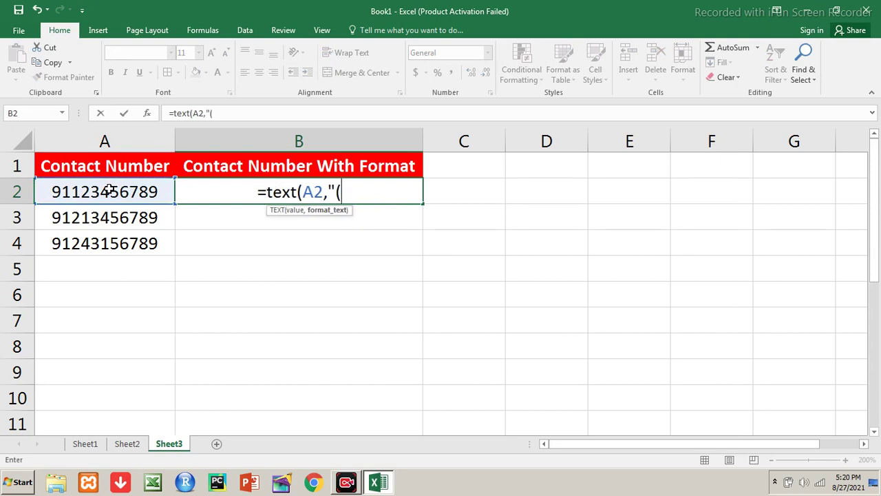
pyautogui.write('##)')
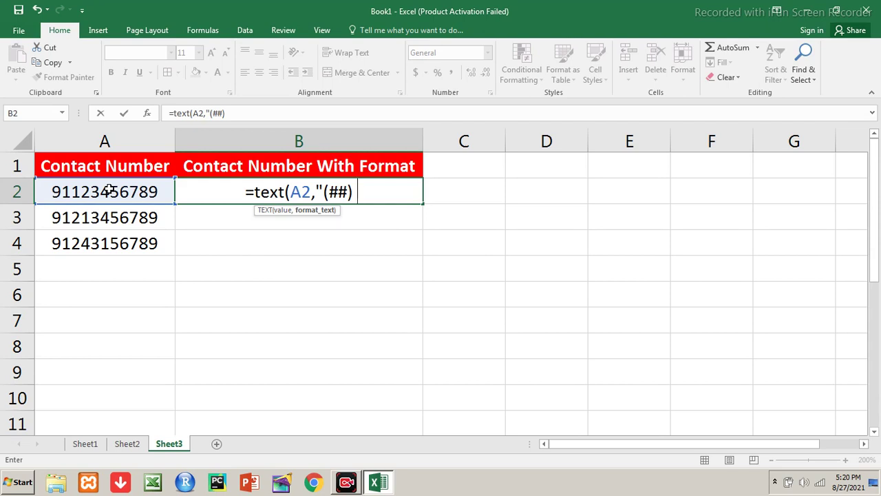
pyautogui.write('##) ##')
pyautogui.press('BackSpace')
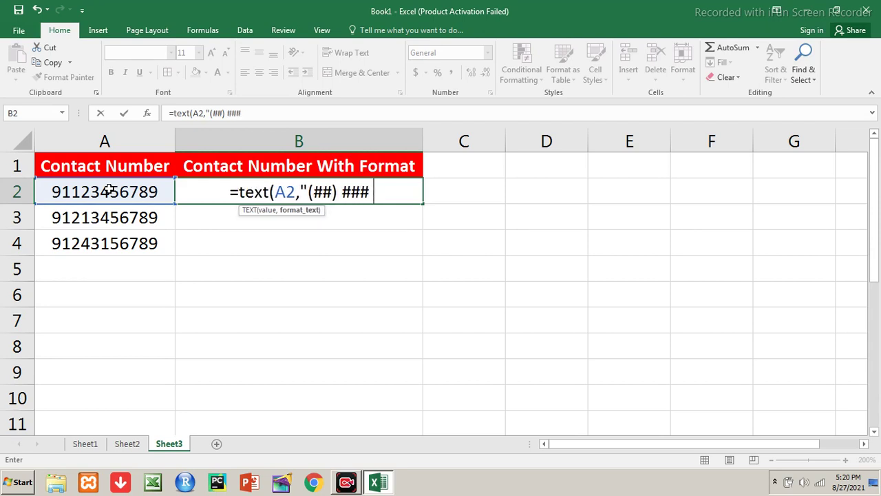
pyautogui.write('### #')
pyautogui.press('BackSpace')
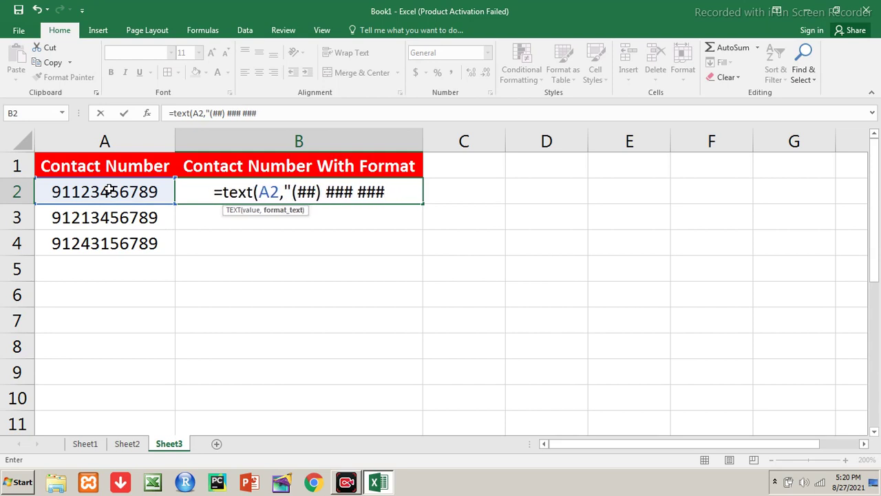
pyautogui.write('###")')
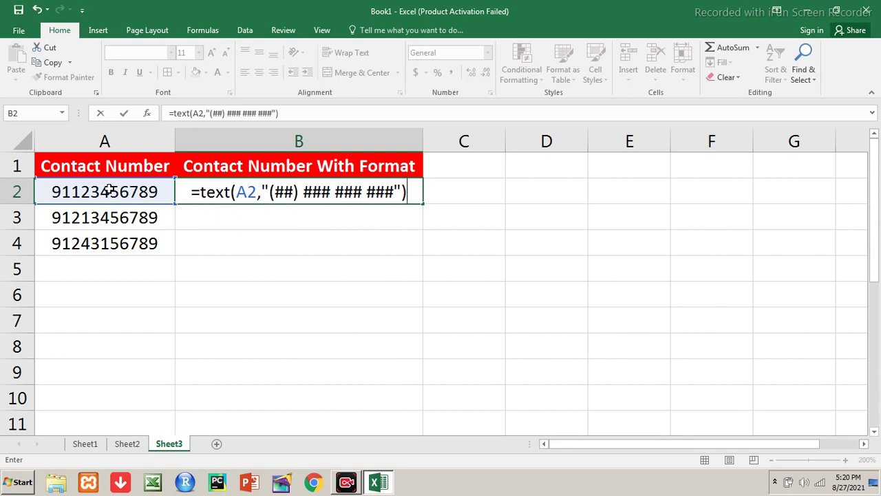
pyautogui.press('Return')
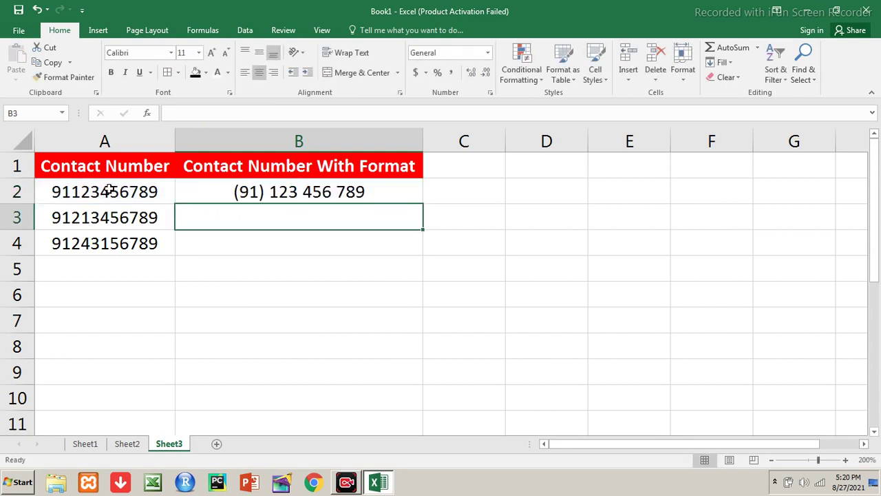
# Add a plus sign to B2's format string, making it "(+##) ### ### ###".
pyautogui.press('Up')
pyautogui.press('F2')
pyautogui.press('Left')
pyautogui.press('Left')
pyautogui.press('Left')
pyautogui.press('Left')
pyautogui.press('Left')
pyautogui.press('Left')
pyautogui.press('Left')
pyautogui.press('Left')
pyautogui.press('Left')
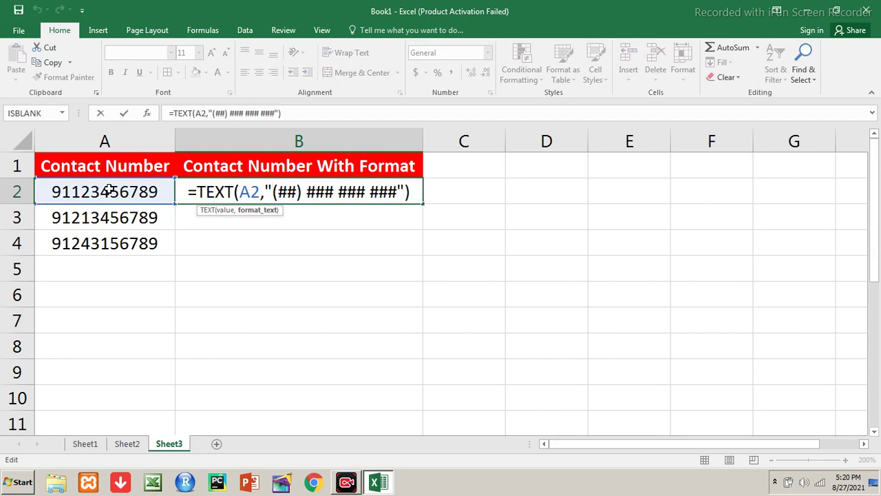
pyautogui.press('Right')
pyautogui.write('+')
pyautogui.press('Return')
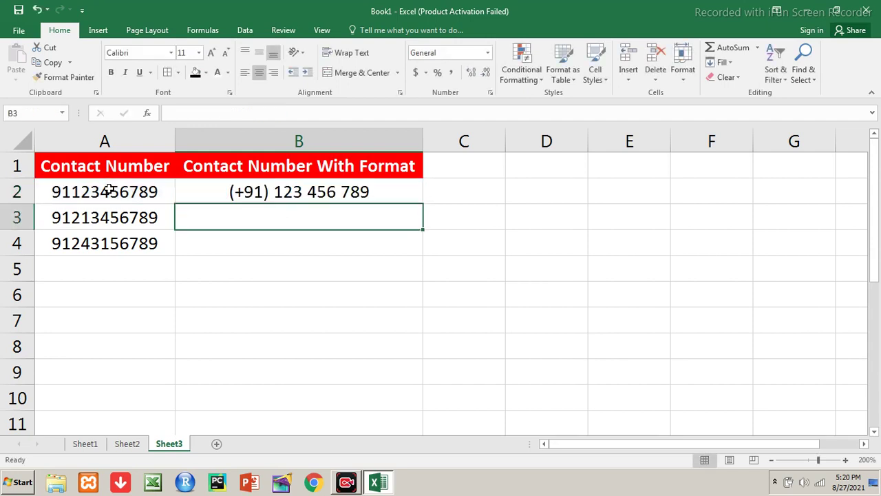
pyautogui.press('Up')
pyautogui.hotkey('shift', 'Down')
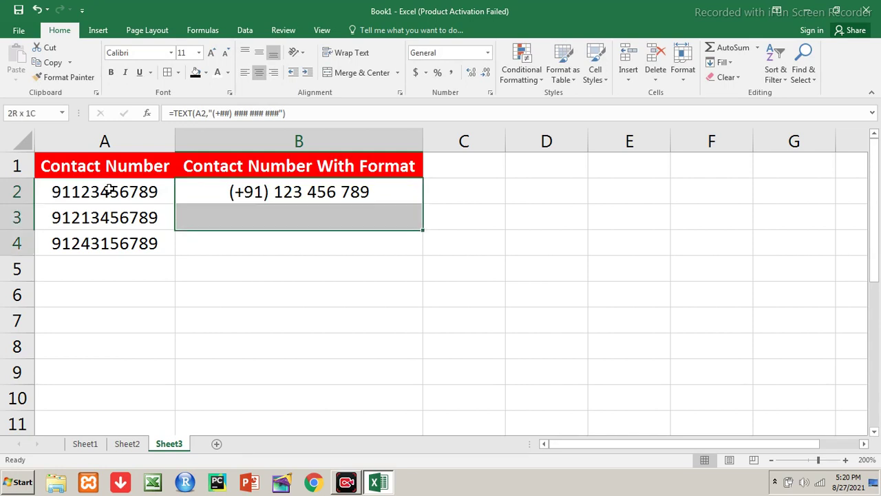
pyautogui.hotkey('shift', 'Down')
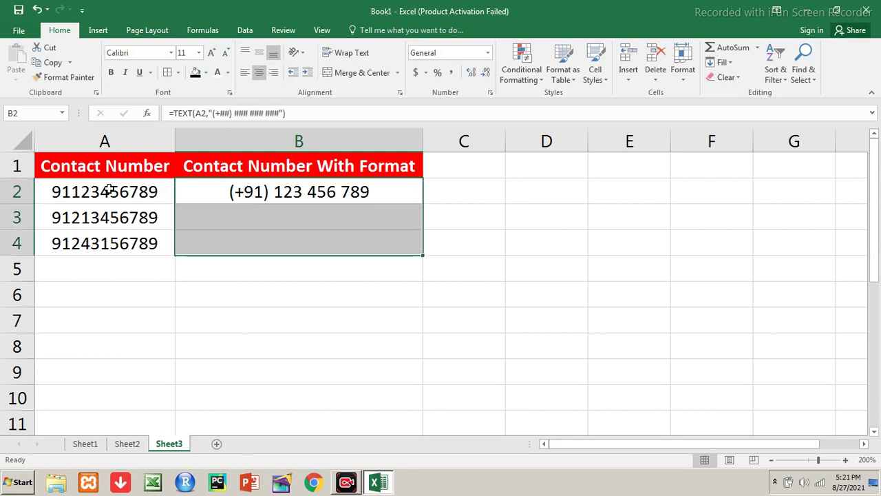
pyautogui.hotkey('ctrl', 'd')
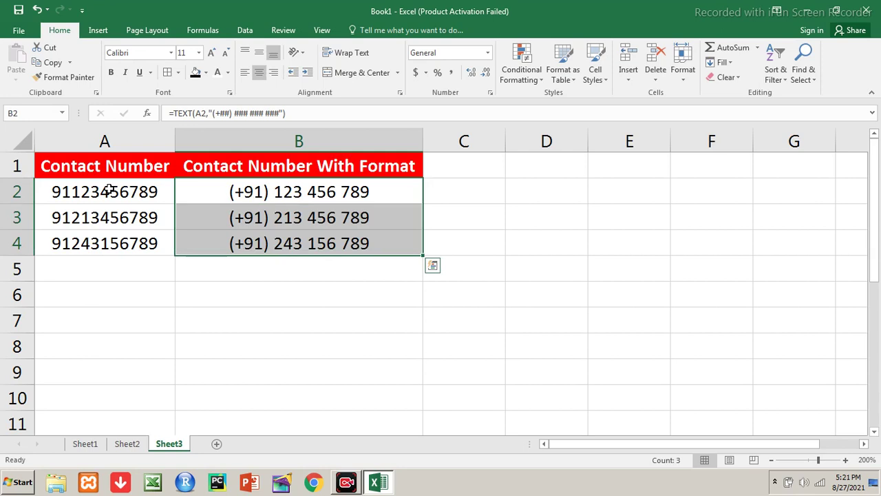
# Switch back to Sheet1 via Sheet2 and select the TEXT syntax in A2.
pyautogui.click(72, 192)
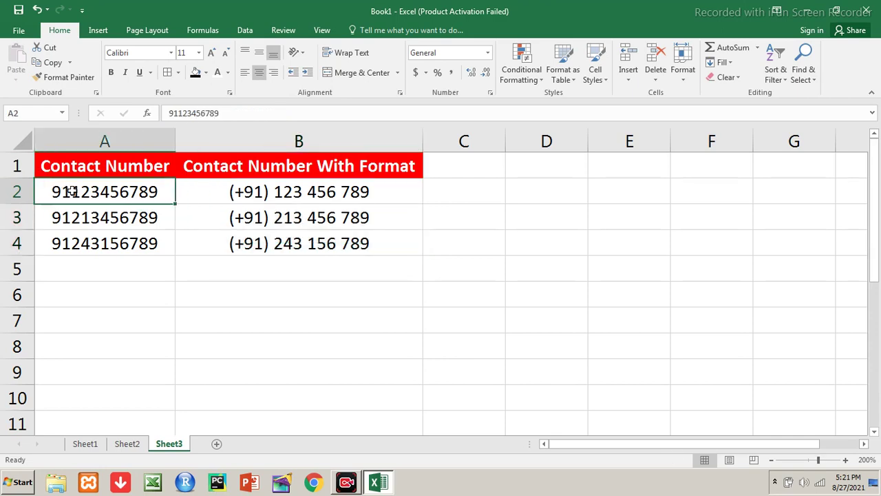
pyautogui.click(135, 443)
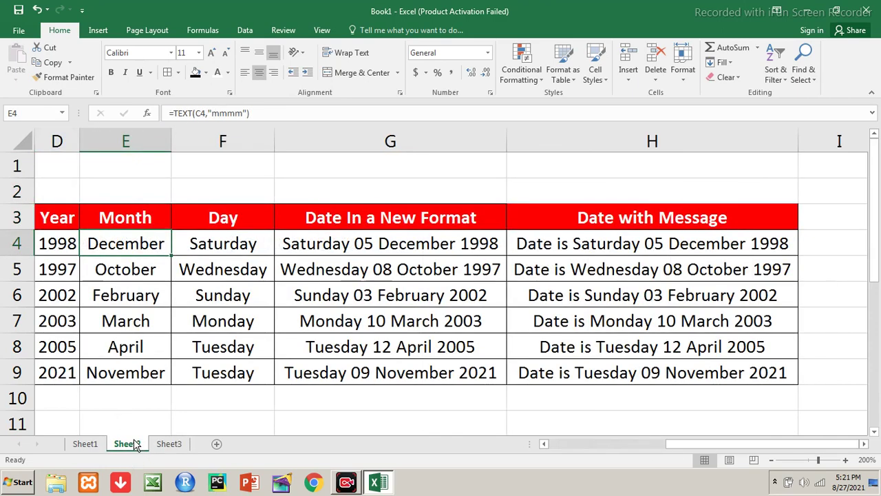
pyautogui.click(85, 443)
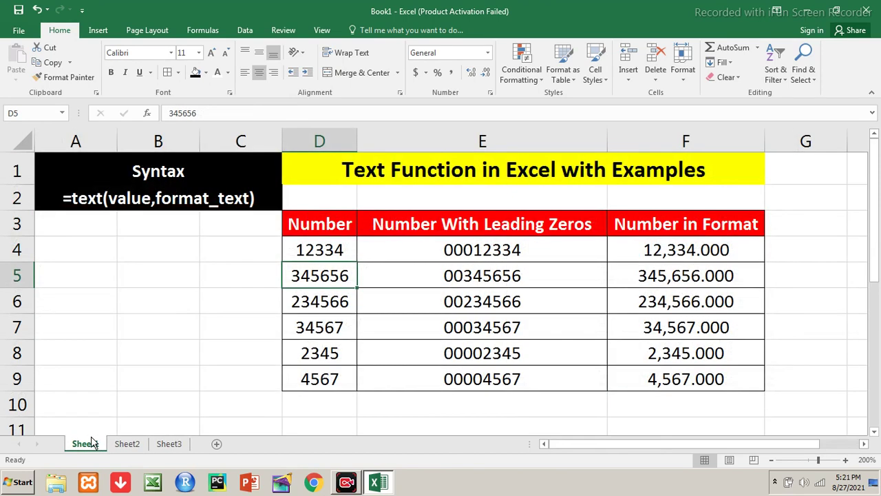
pyautogui.press('Up')
pyautogui.press('Up')
pyautogui.press('Up')
pyautogui.press('Up')
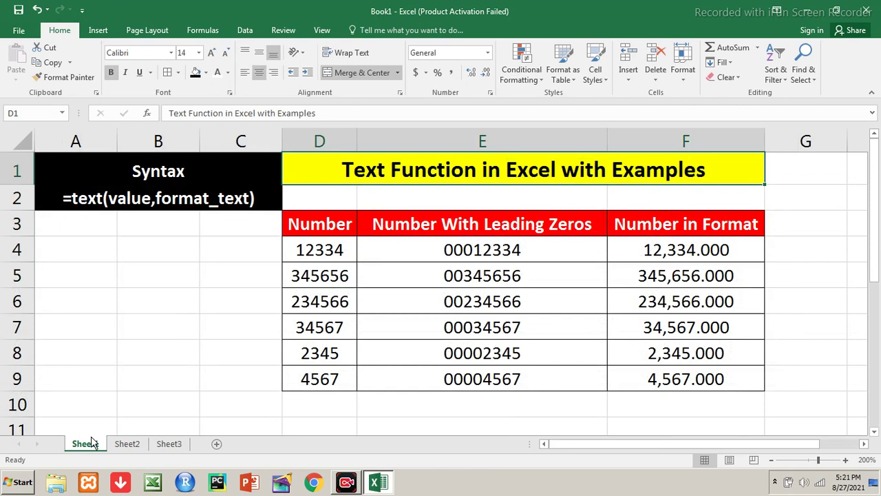
pyautogui.press('Left')
pyautogui.press('Down')
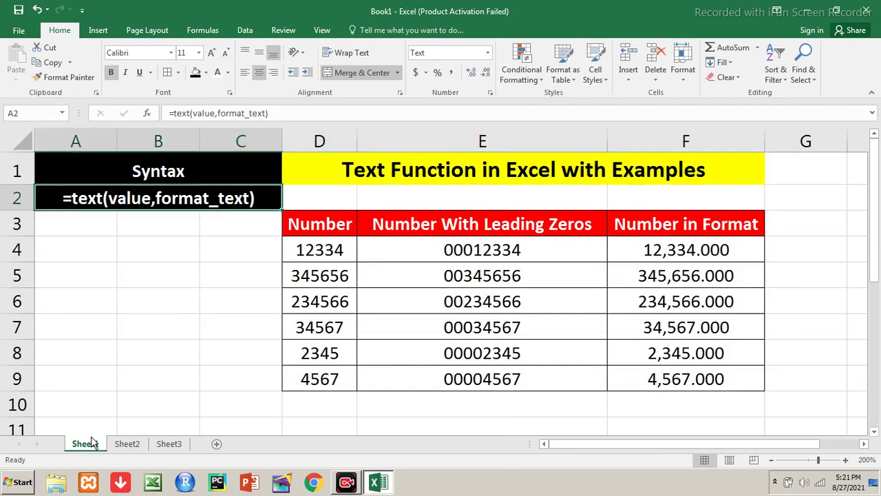